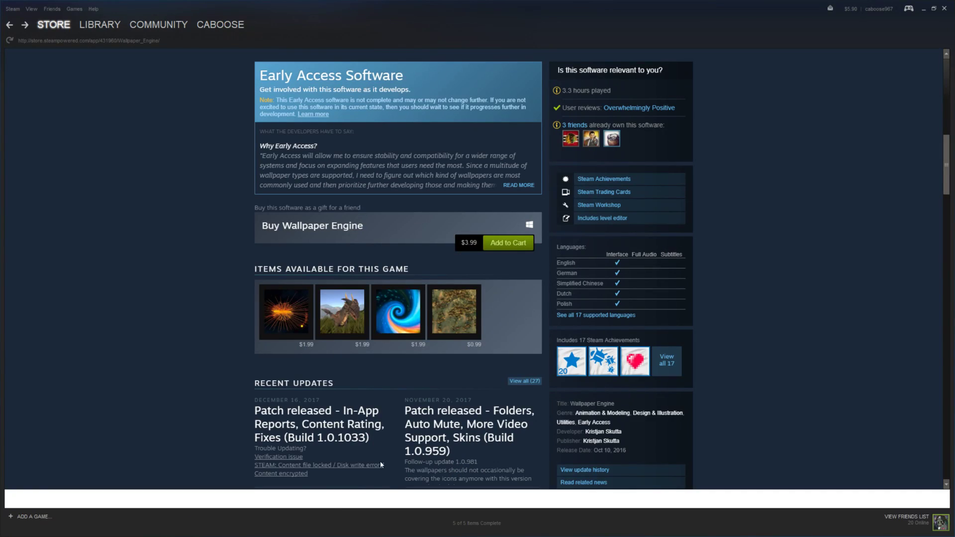
Scroll the Wallpaper Engine store page and open the Wallpaper Shop's paid items
{"action": "scroll", "coordinate": [195, 300], "scroll_direction": "up", "scroll_amount": 2}
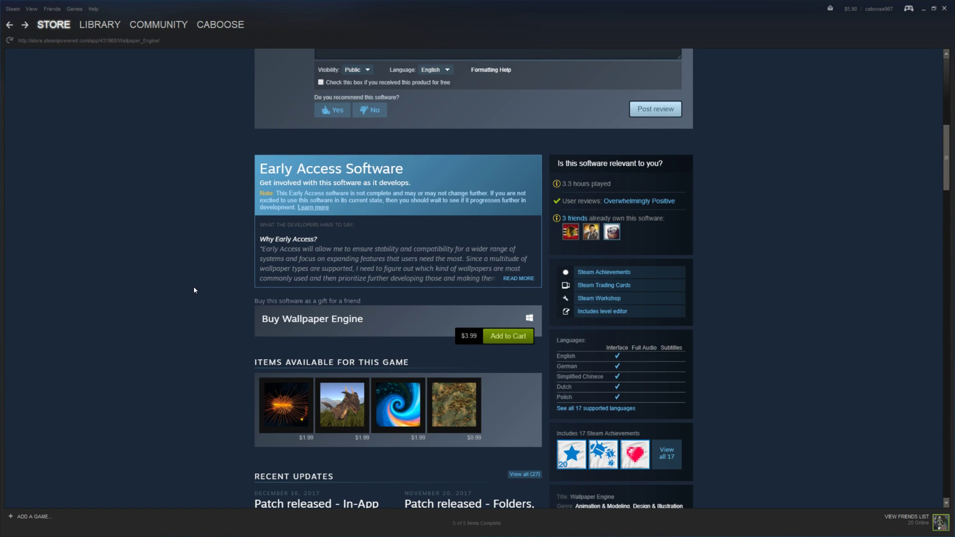
{"action": "scroll", "coordinate": [195, 291], "scroll_direction": "up", "scroll_amount": 10}
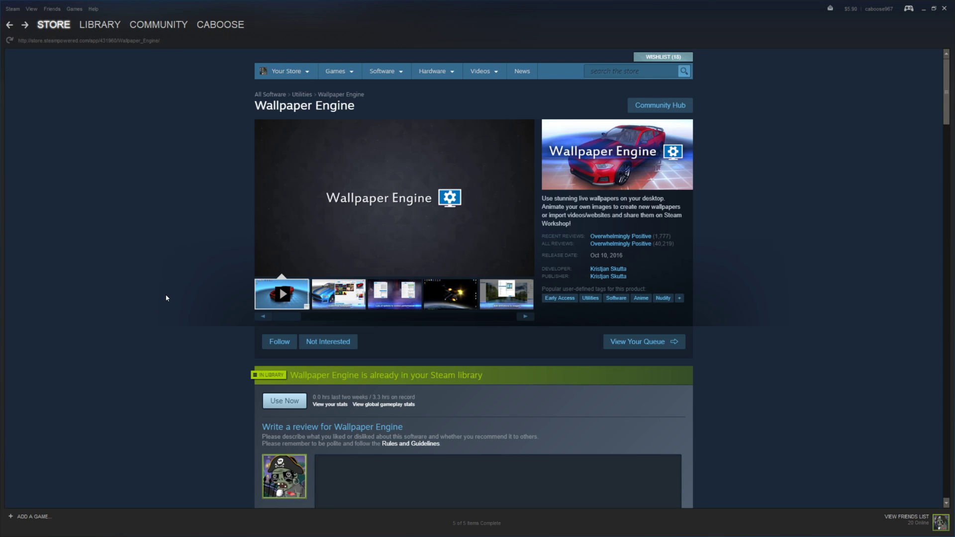
{"action": "scroll", "coordinate": [167, 298], "scroll_direction": "down", "scroll_amount": 1}
{"action": "scroll", "coordinate": [167, 293], "scroll_direction": "up", "scroll_amount": 1}
{"action": "scroll", "coordinate": [189, 270], "scroll_direction": "down", "scroll_amount": 5}
{"action": "scroll", "coordinate": [206, 379], "scroll_direction": "down", "scroll_amount": 5}
{"action": "scroll", "coordinate": [202, 371], "scroll_direction": "up", "scroll_amount": 3}
{"action": "scroll", "coordinate": [199, 366], "scroll_direction": "down", "scroll_amount": 5}
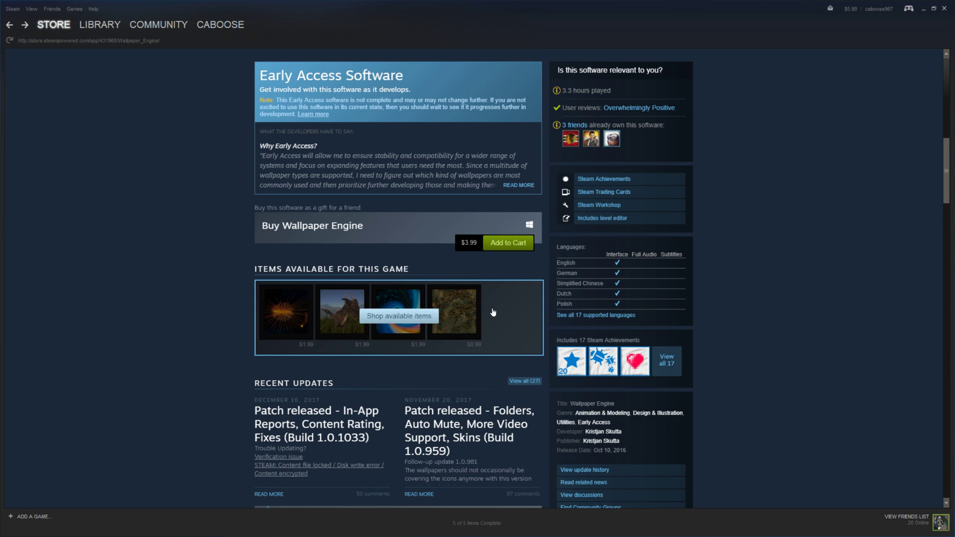
{"action": "left_click", "coordinate": [372, 317]}
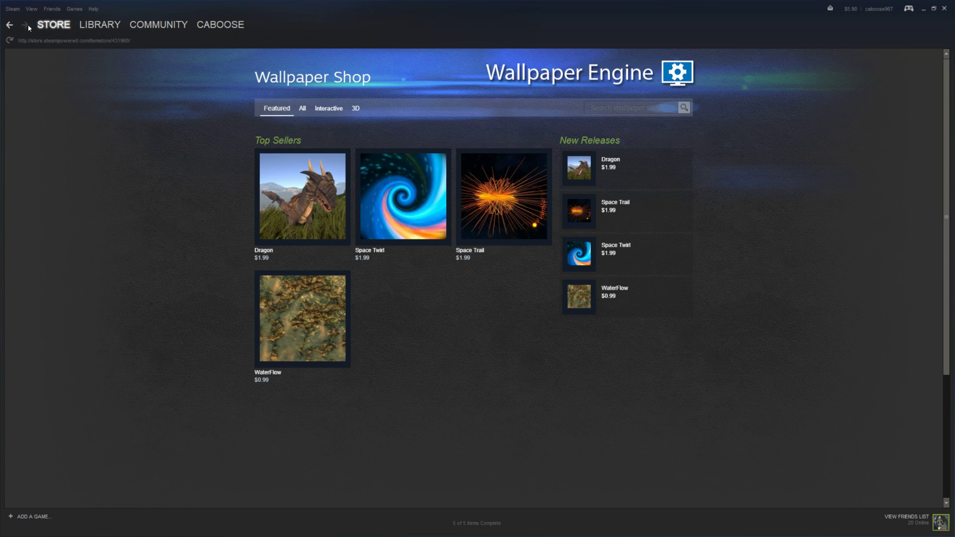
{"action": "scroll", "coordinate": [177, 293], "scroll_direction": "up", "scroll_amount": 10}
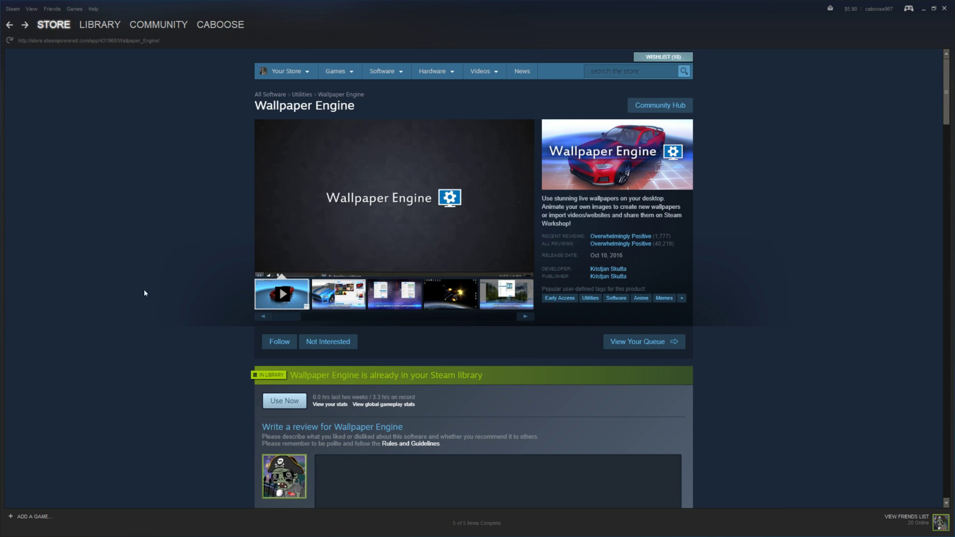
View the customize, performance options, spaceship, particle effects and galaxy screenshots
{"action": "left_click", "coordinate": [330, 291]}
{"action": "left_click", "coordinate": [376, 291]}
{"action": "left_click", "coordinate": [443, 292]}
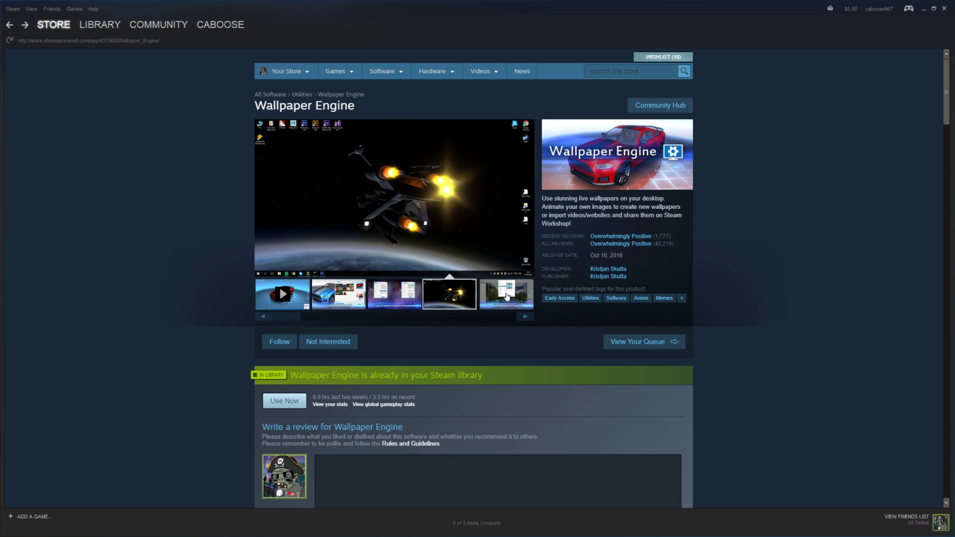
{"action": "left_click_drag", "start_coordinate": [291, 323], "coordinate": [396, 323]}
{"action": "left_click", "coordinate": [393, 298]}
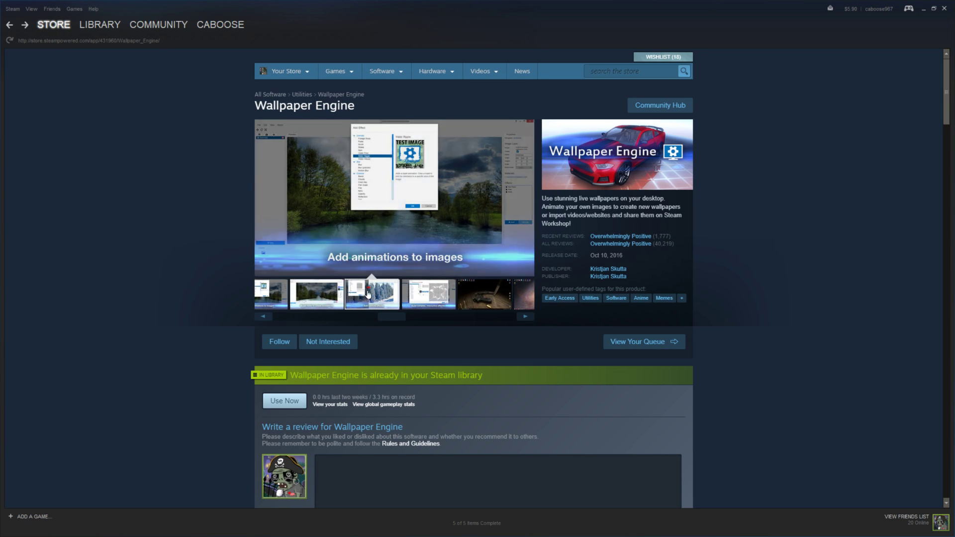
{"action": "left_click", "coordinate": [516, 298]}
View the orange, red eagle and beach screenshots, ending on the performance options one
{"action": "left_click", "coordinate": [338, 294]}
{"action": "left_click", "coordinate": [393, 294]}
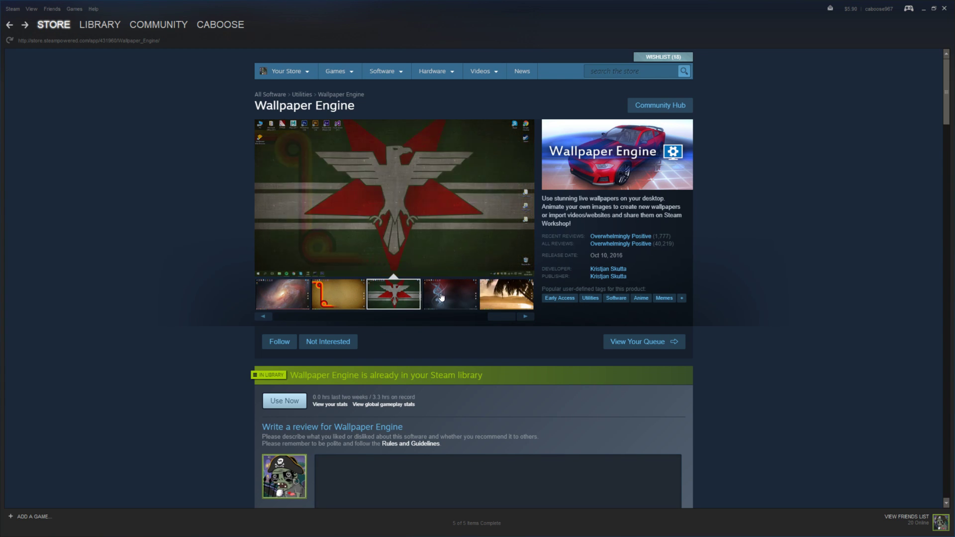
{"action": "left_click", "coordinate": [443, 298]}
{"action": "left_click", "coordinate": [507, 294]}
{"action": "left_click_drag", "start_coordinate": [502, 317], "coordinate": [322, 323]}
{"action": "left_click", "coordinate": [350, 294]}
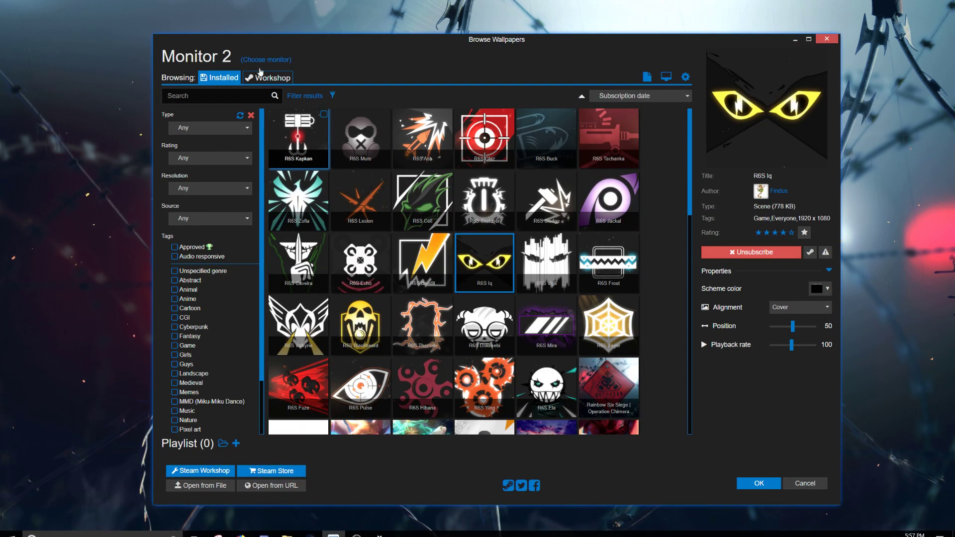
Browse the Workshop tab and inspect its Resolution and wallpaper Type filter choices
{"action": "left_click", "coordinate": [268, 77]}
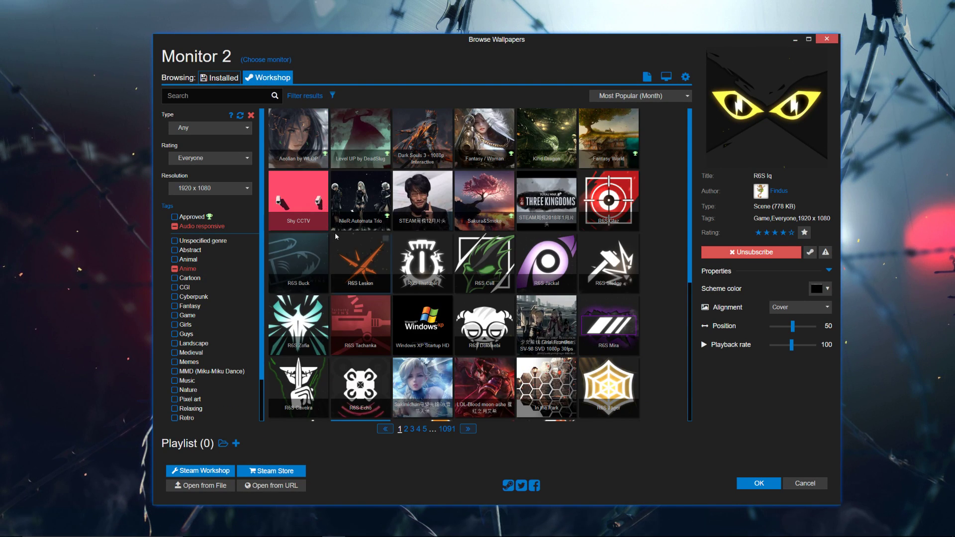
{"action": "left_click", "coordinate": [231, 190]}
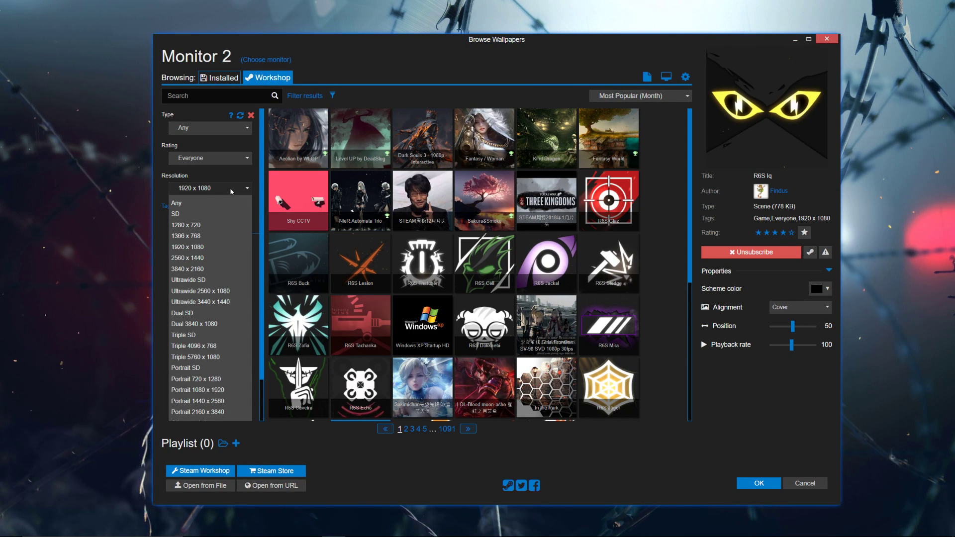
{"action": "scroll", "coordinate": [219, 190], "scroll_direction": "down", "scroll_amount": 1}
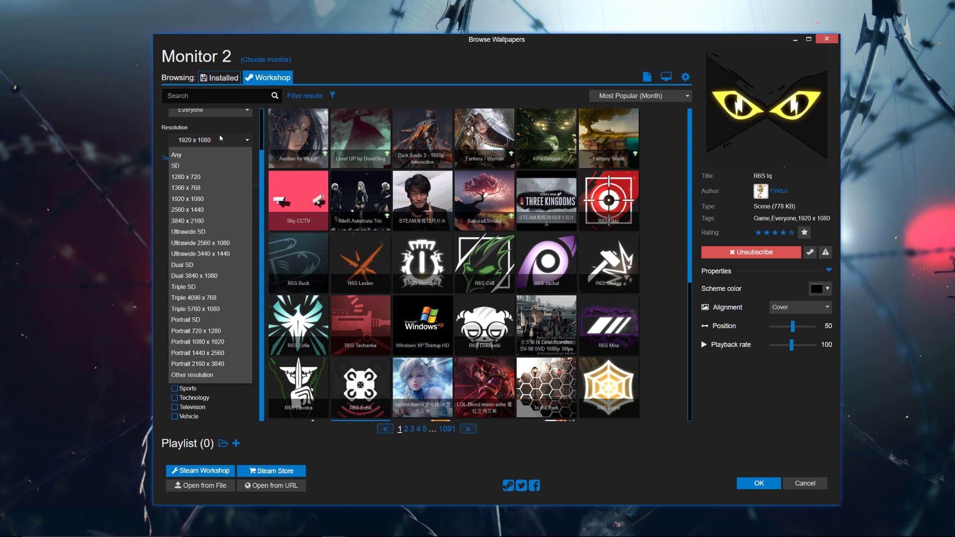
{"action": "scroll", "coordinate": [221, 139], "scroll_direction": "up", "scroll_amount": 2}
{"action": "left_click", "coordinate": [201, 130]}
{"action": "left_click", "coordinate": [201, 134]}
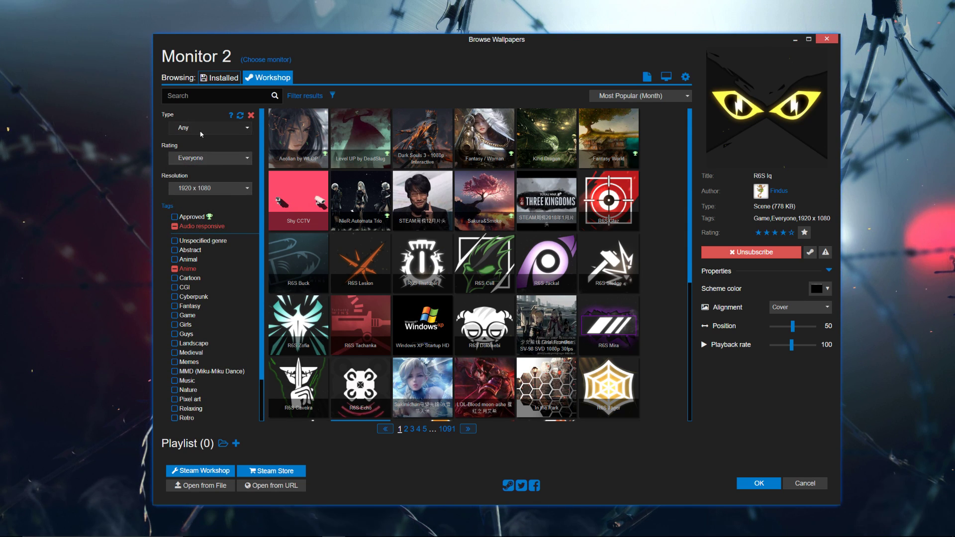
{"action": "left_click", "coordinate": [201, 130]}
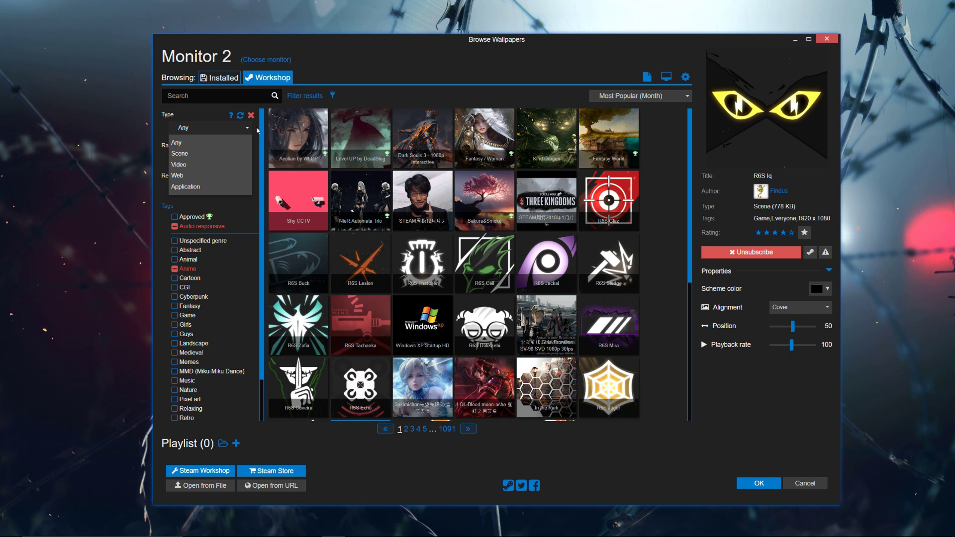
Return to Installed and preview the Invitational Rainbow6 Siege, then R6S Iq wallpapers
{"action": "left_click", "coordinate": [219, 77]}
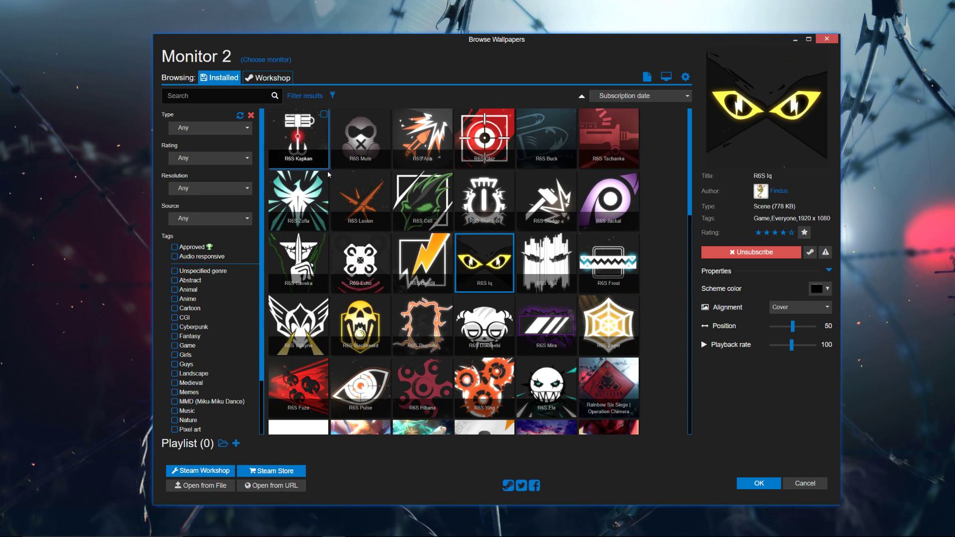
{"action": "scroll", "coordinate": [575, 252], "scroll_direction": "down", "scroll_amount": 10}
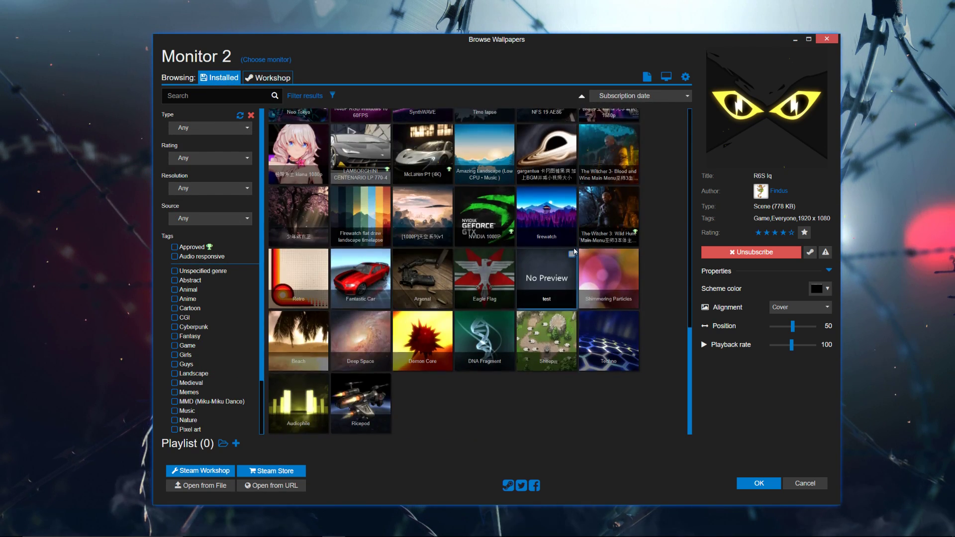
{"action": "scroll", "coordinate": [574, 251], "scroll_direction": "up", "scroll_amount": 8}
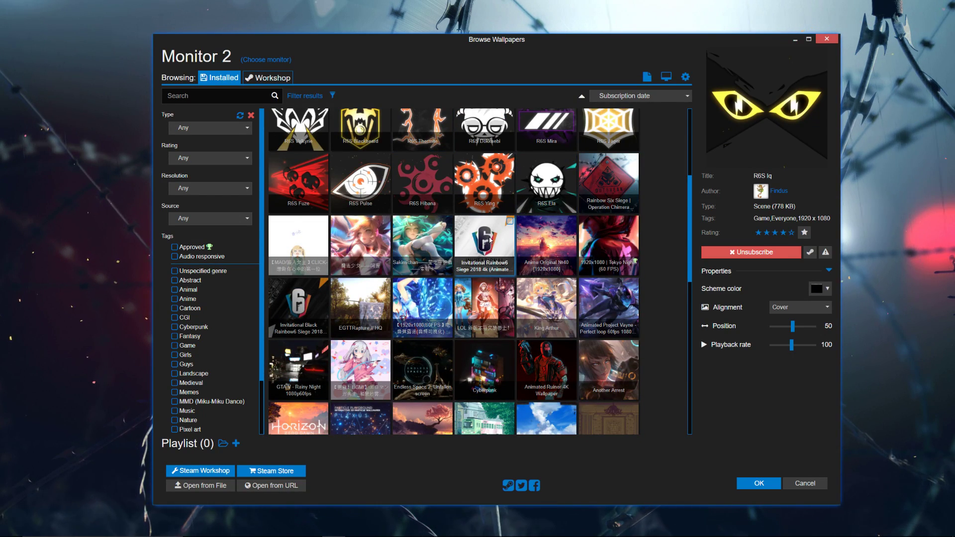
{"action": "left_click", "coordinate": [491, 239]}
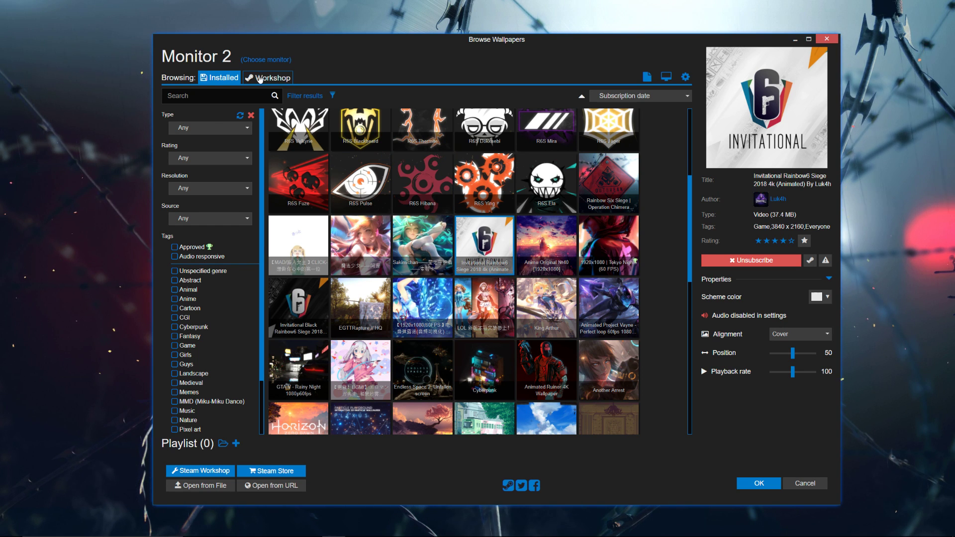
{"action": "scroll", "coordinate": [486, 254], "scroll_direction": "up", "scroll_amount": 3}
{"action": "left_click", "coordinate": [485, 258]}
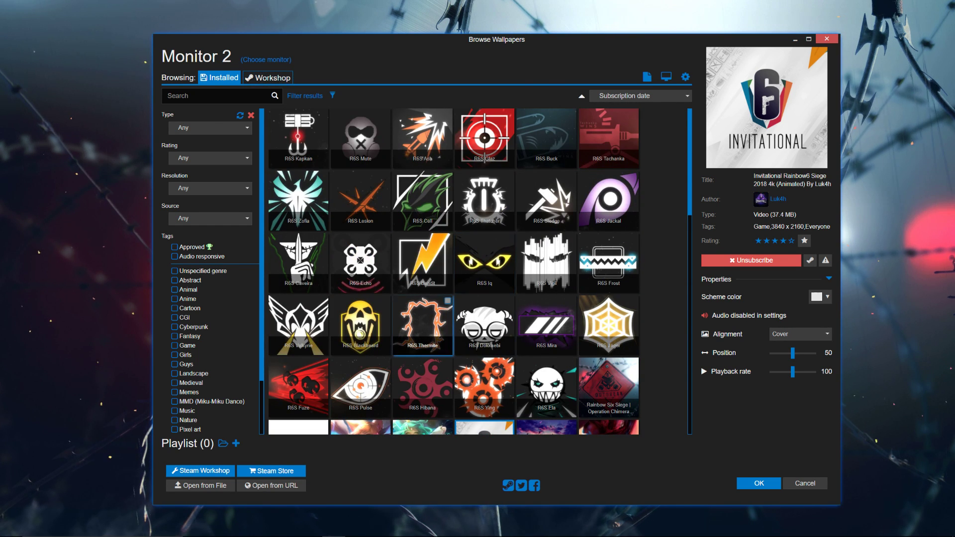
Pick Monitor 1 in the monitor chooser and start changing its wallpaper
{"action": "left_click", "coordinate": [263, 59]}
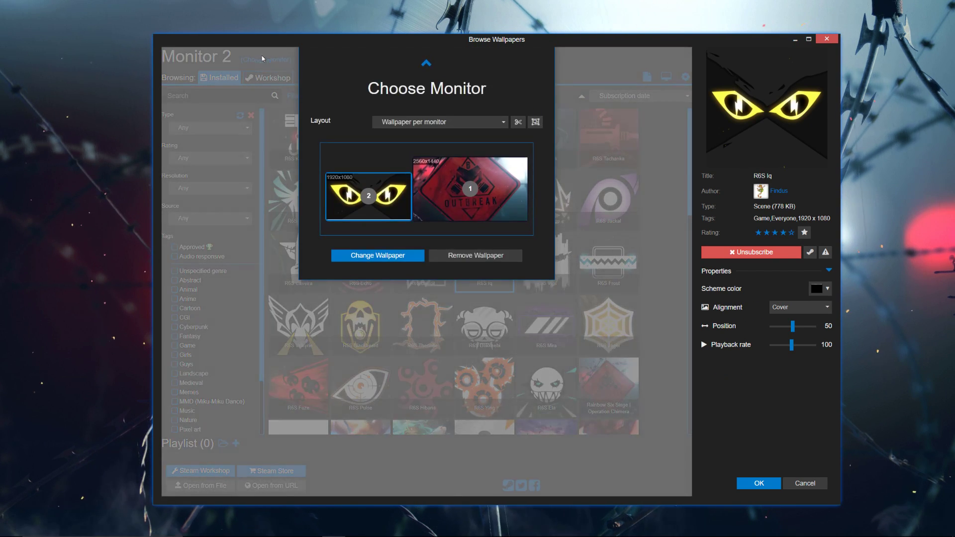
{"action": "left_click", "coordinate": [460, 196]}
{"action": "left_click", "coordinate": [397, 257]}
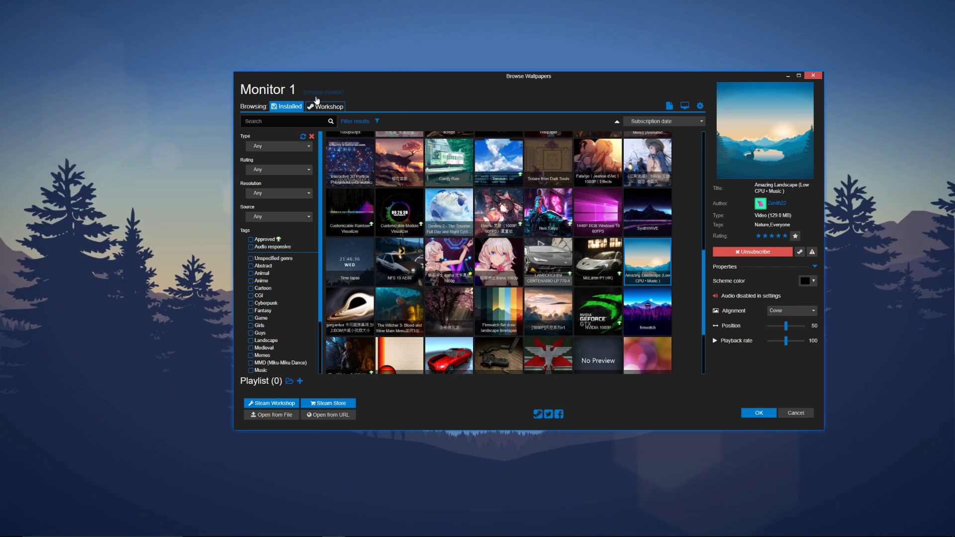
Check performance settings, keeping Pause per monitor, MSAA x4 anti-aliasing and Full rendering resolution
{"action": "left_click", "coordinate": [701, 106]}
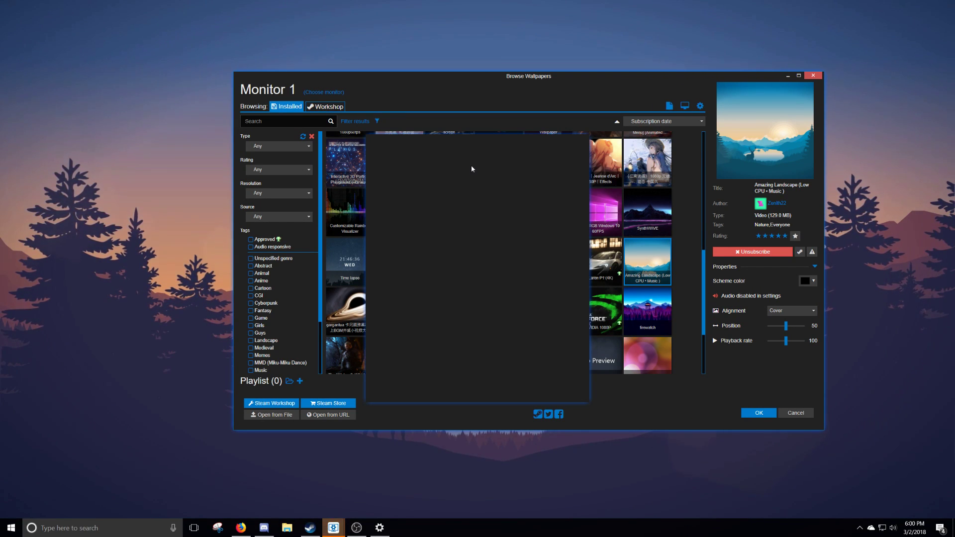
{"action": "left_click", "coordinate": [460, 154]}
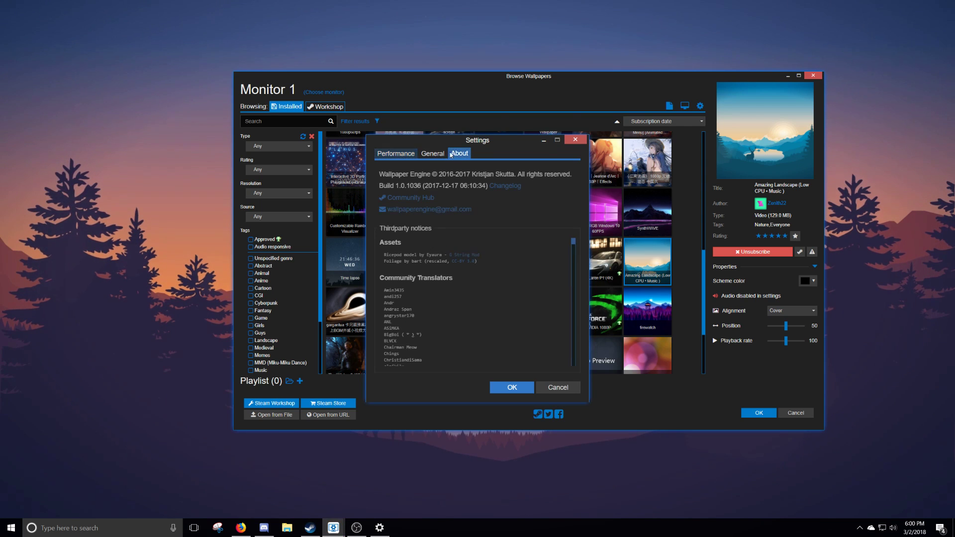
{"action": "left_click", "coordinate": [395, 154]}
{"action": "left_click", "coordinate": [527, 202]}
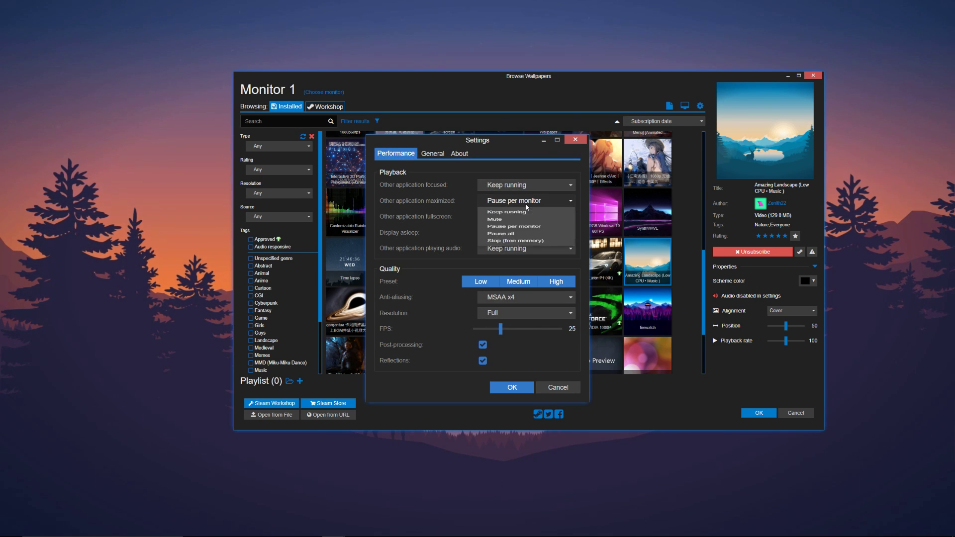
{"action": "left_click", "coordinate": [427, 213]}
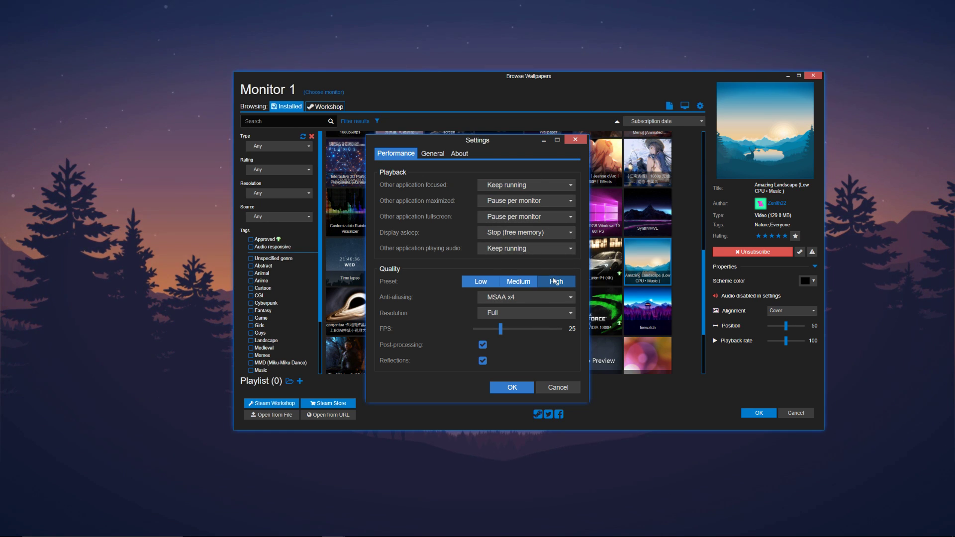
{"action": "left_click", "coordinate": [528, 301]}
{"action": "left_click", "coordinate": [446, 317]}
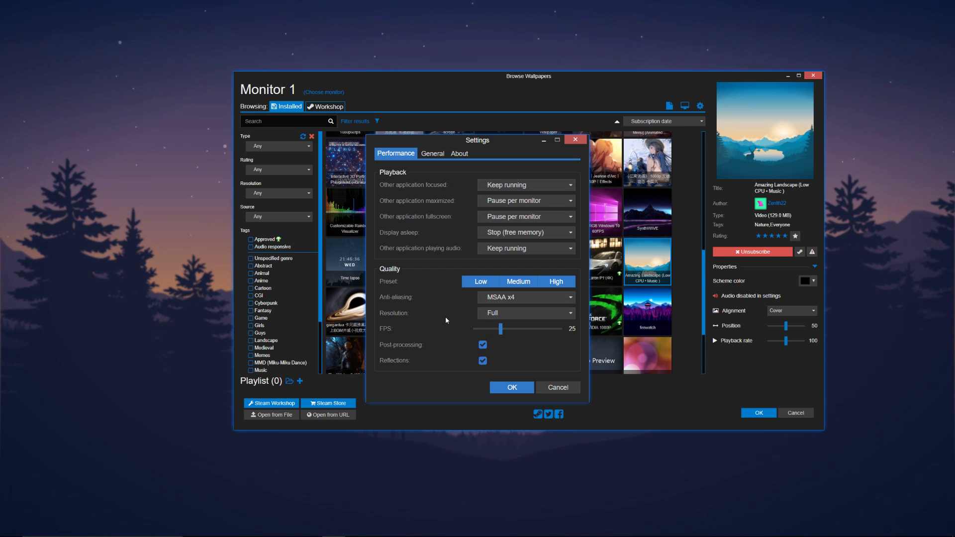
{"action": "left_click", "coordinate": [554, 312]}
{"action": "left_click", "coordinate": [413, 314]}
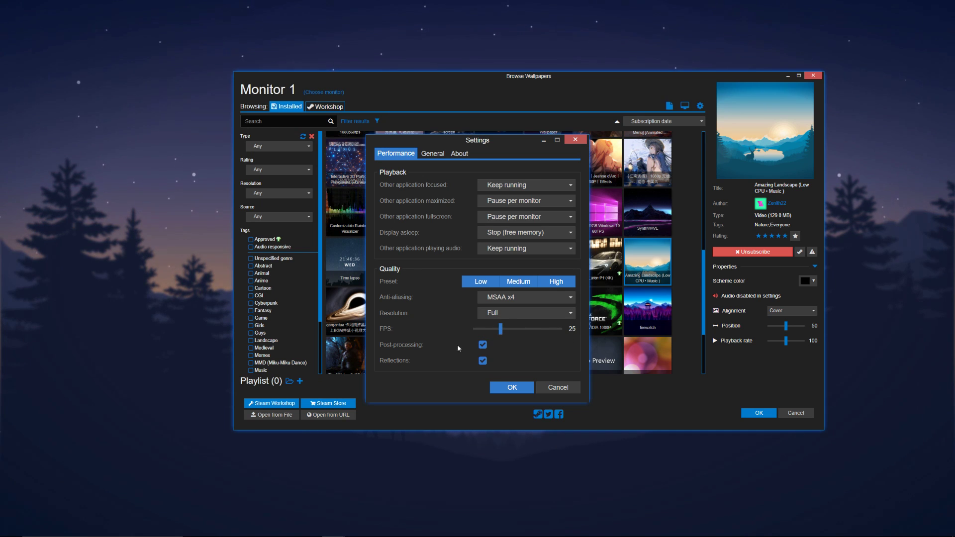
In General settings, lower desktop icon opacity to 71% and keep the Dark UI skin
{"action": "left_click", "coordinate": [442, 155]}
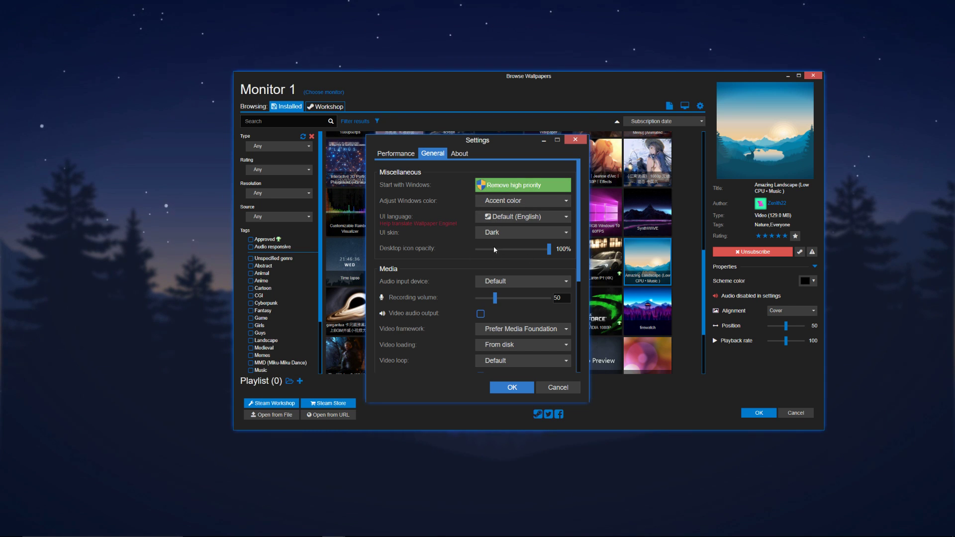
{"action": "left_click_drag", "start_coordinate": [549, 249], "coordinate": [529, 249]}
{"action": "left_click", "coordinate": [522, 232]}
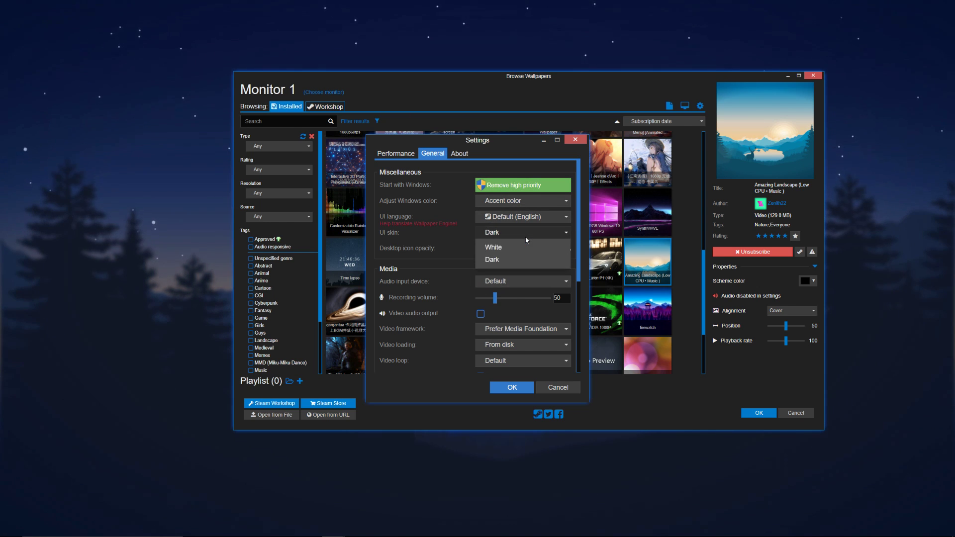
{"action": "left_click", "coordinate": [406, 258]}
{"action": "scroll", "coordinate": [438, 248], "scroll_direction": "down", "scroll_amount": 2}
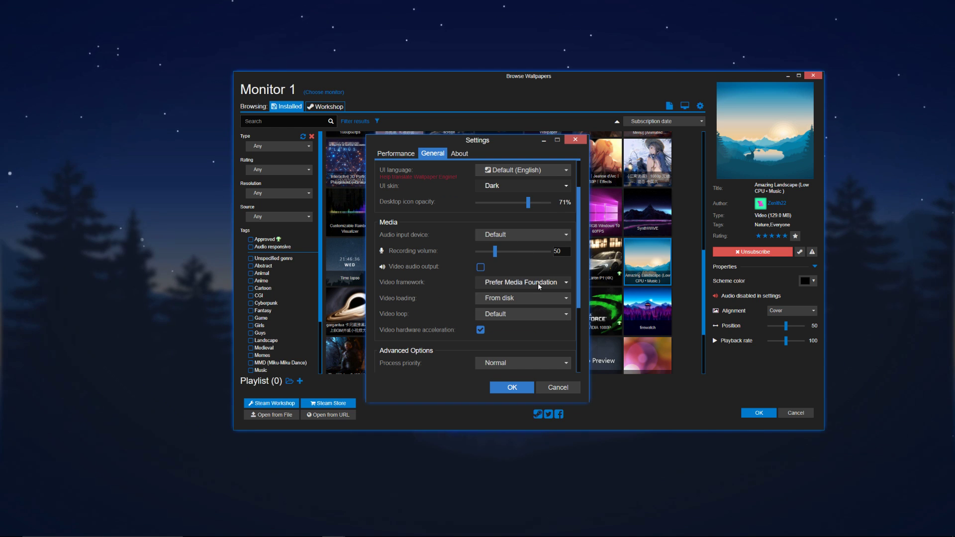
{"action": "scroll", "coordinate": [429, 313], "scroll_direction": "down", "scroll_amount": 4}
{"action": "scroll", "coordinate": [431, 315], "scroll_direction": "up", "scroll_amount": 6}
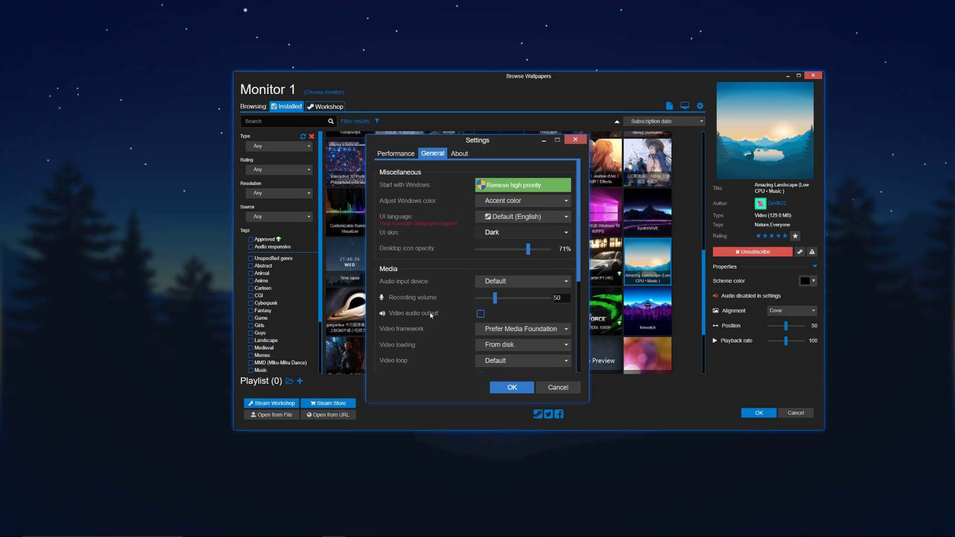
Look over the About credits, then enable Video audio output in General settings
{"action": "left_click", "coordinate": [453, 153]}
{"action": "left_click", "coordinate": [433, 153]}
{"action": "left_click", "coordinate": [460, 153]}
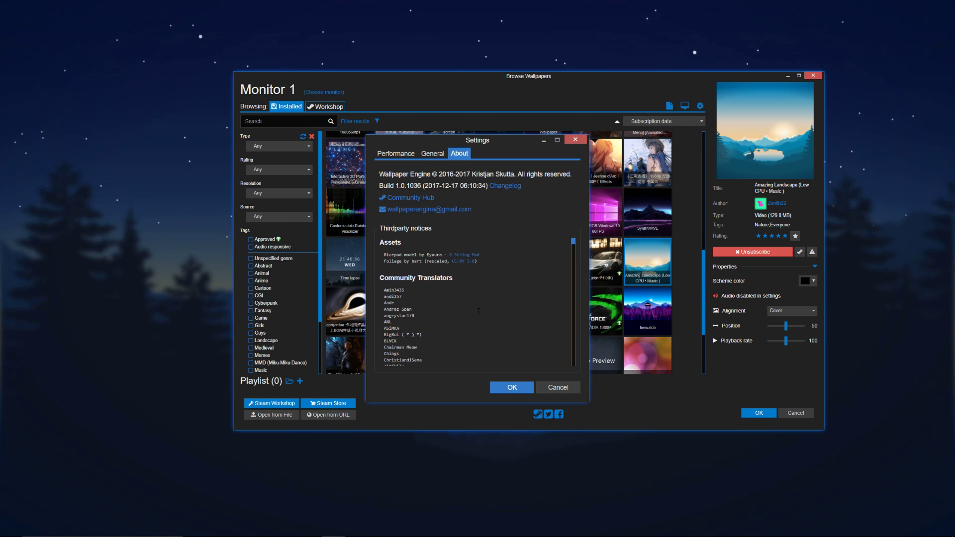
{"action": "scroll", "coordinate": [484, 310], "scroll_direction": "down", "scroll_amount": 3}
{"action": "scroll", "coordinate": [484, 310], "scroll_direction": "up", "scroll_amount": 3}
{"action": "scroll", "coordinate": [478, 299], "scroll_direction": "down", "scroll_amount": 3}
{"action": "left_click", "coordinate": [432, 153]}
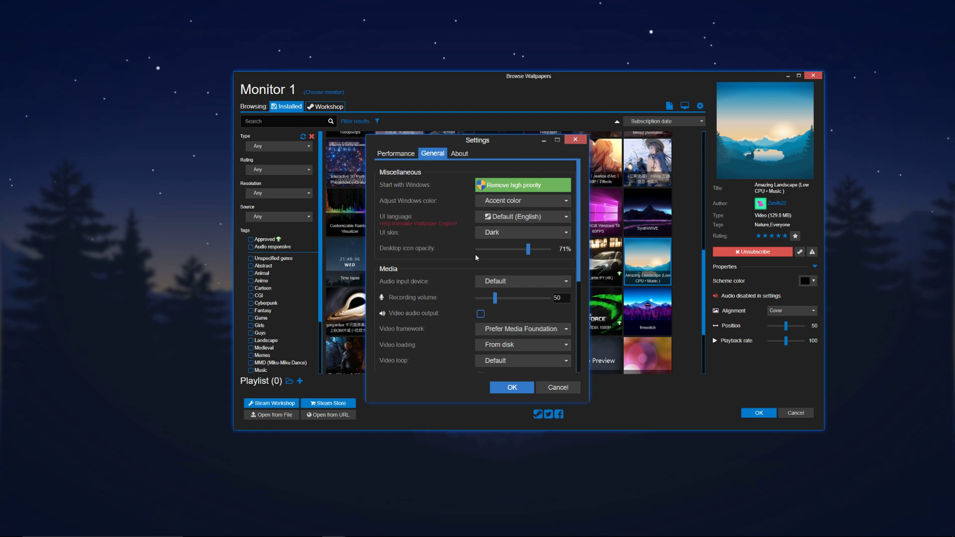
{"action": "left_click", "coordinate": [480, 314]}
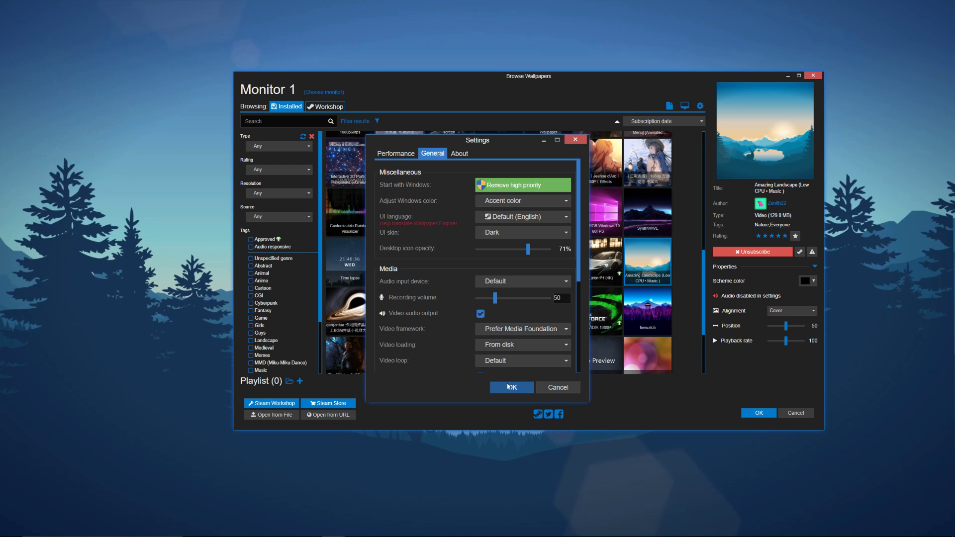
Save the settings, enlarge the browser window, and clear the Anime and Audio responsive exclusions
{"action": "left_click", "coordinate": [512, 388]}
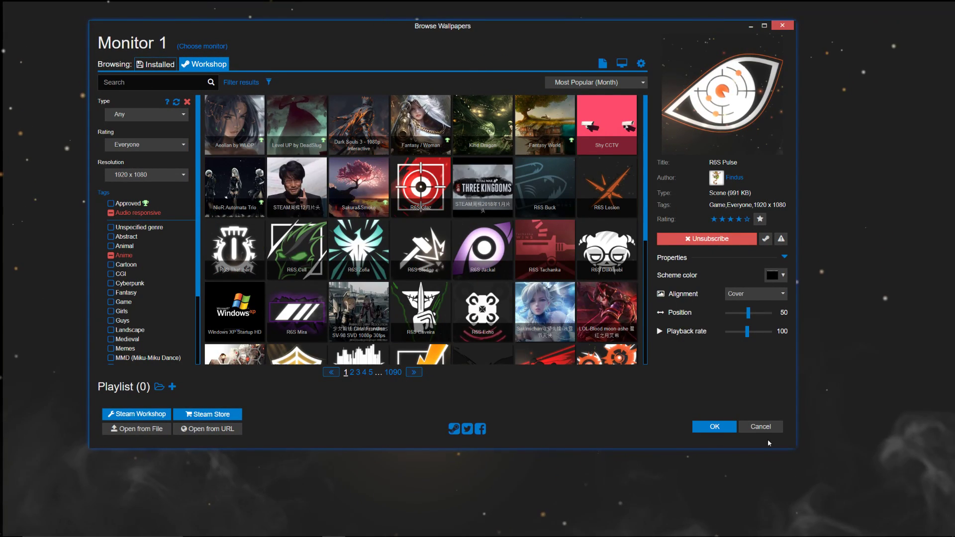
{"action": "left_click_drag", "start_coordinate": [797, 449], "coordinate": [895, 499]}
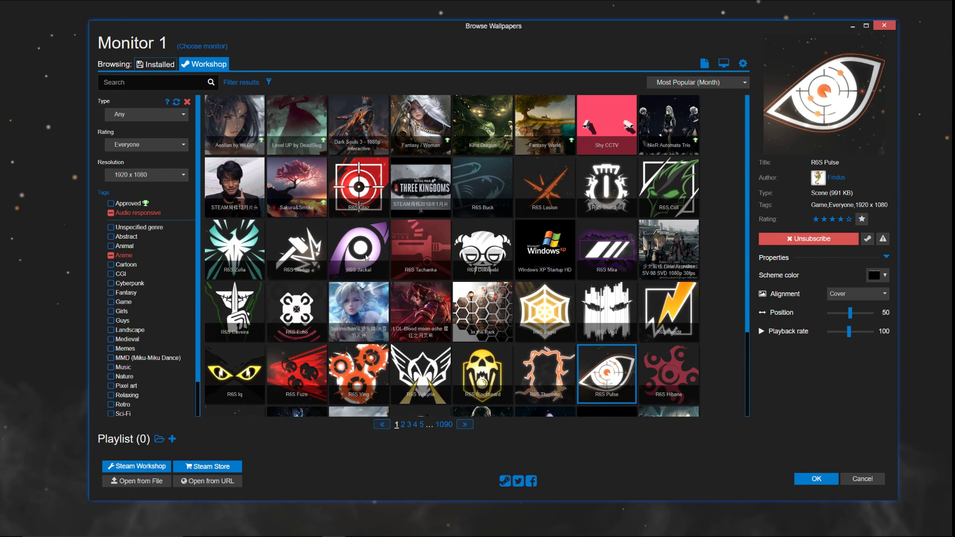
{"action": "left_click", "coordinate": [110, 256]}
{"action": "left_click", "coordinate": [111, 212]}
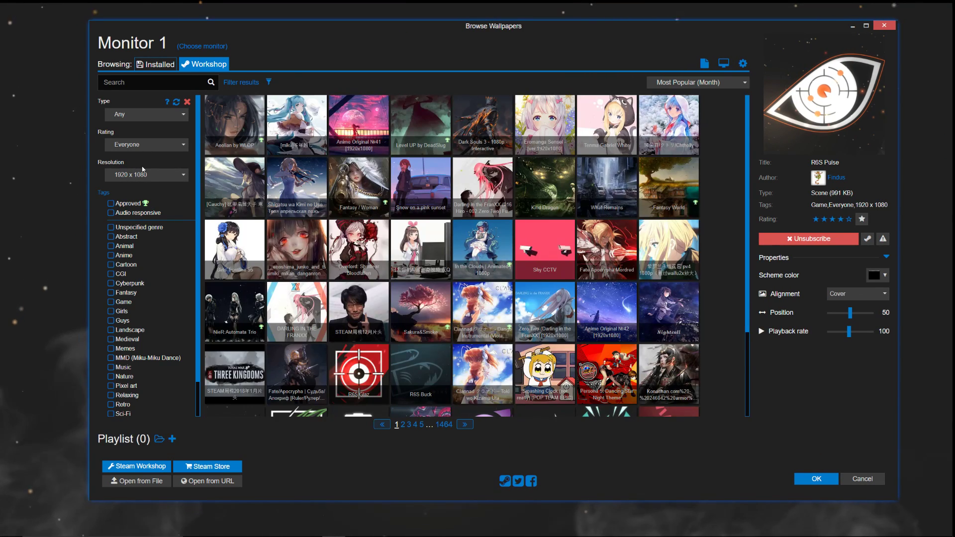
Sort Workshop results by Top Rated and view the Miko fox (Ver. 1.2) details
{"action": "left_click", "coordinate": [685, 85]}
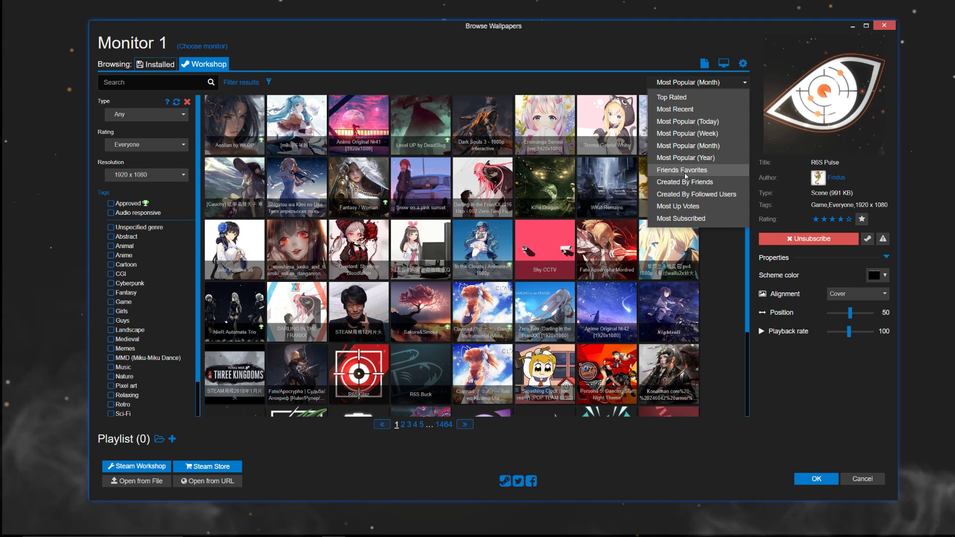
{"action": "left_click", "coordinate": [678, 97]}
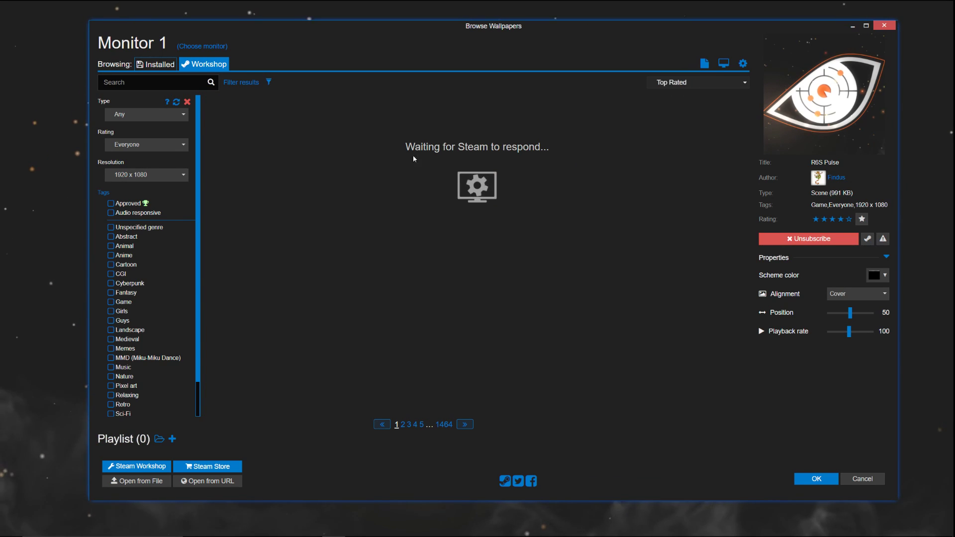
{"action": "left_click", "coordinate": [236, 132]}
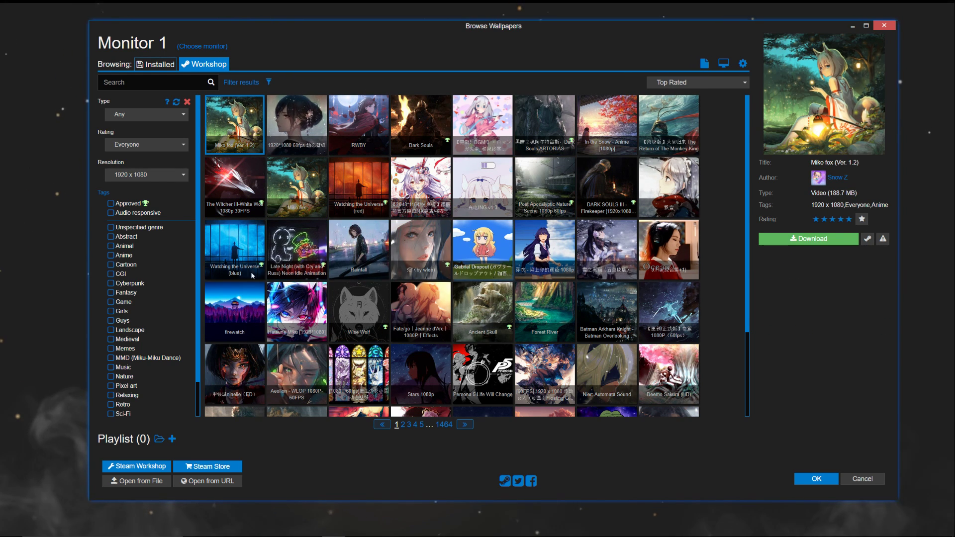
Set the Anime tag to excluded, narrowing results to 1090 pages
{"action": "left_click", "coordinate": [108, 259]}
{"action": "left_click", "coordinate": [110, 256]}
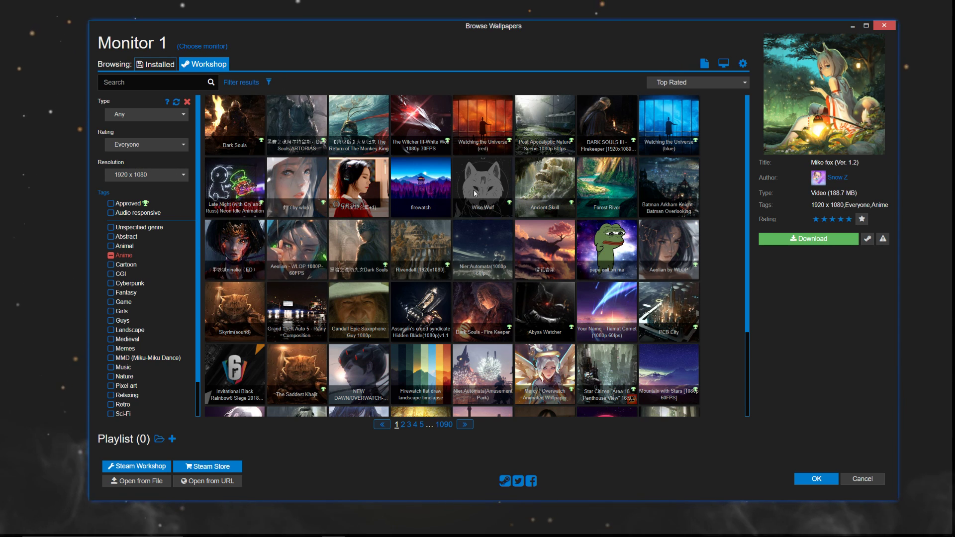
{"action": "scroll", "coordinate": [470, 200], "scroll_direction": "down", "scroll_amount": 2}
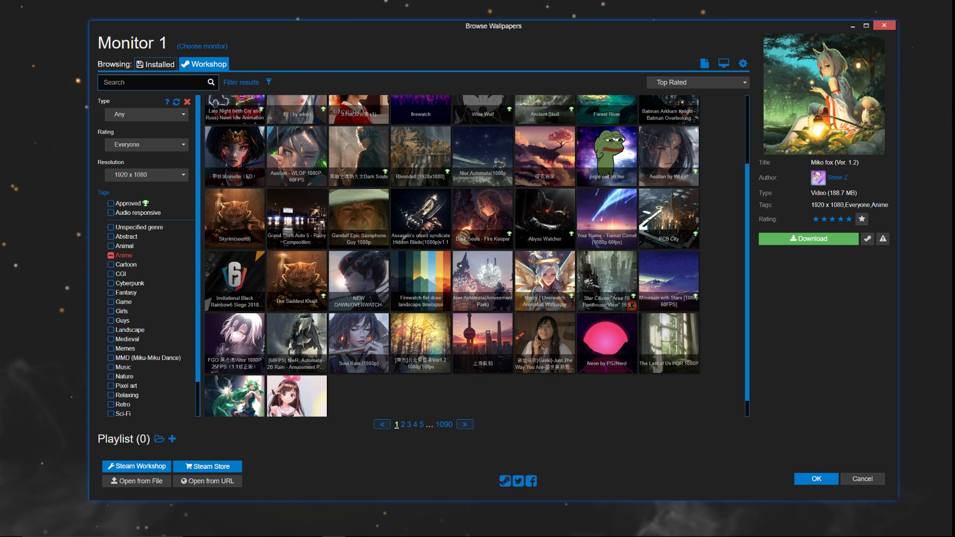
Search the Workshop for 'overwatch' and download the jeff sitting around wallpaper
{"action": "type", "text": "overwatch"}
{"action": "left_click", "coordinate": [224, 116]}
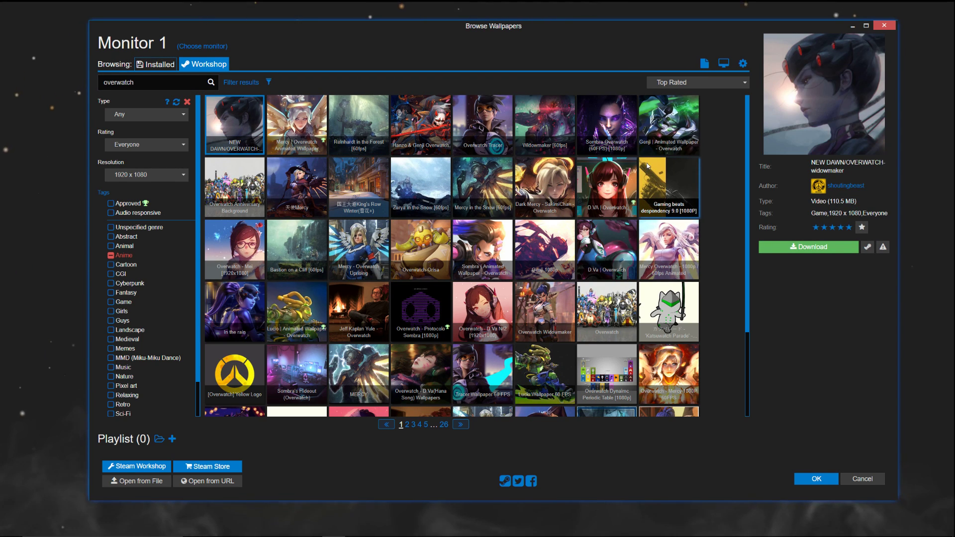
{"action": "scroll", "coordinate": [600, 194], "scroll_direction": "down", "scroll_amount": 2}
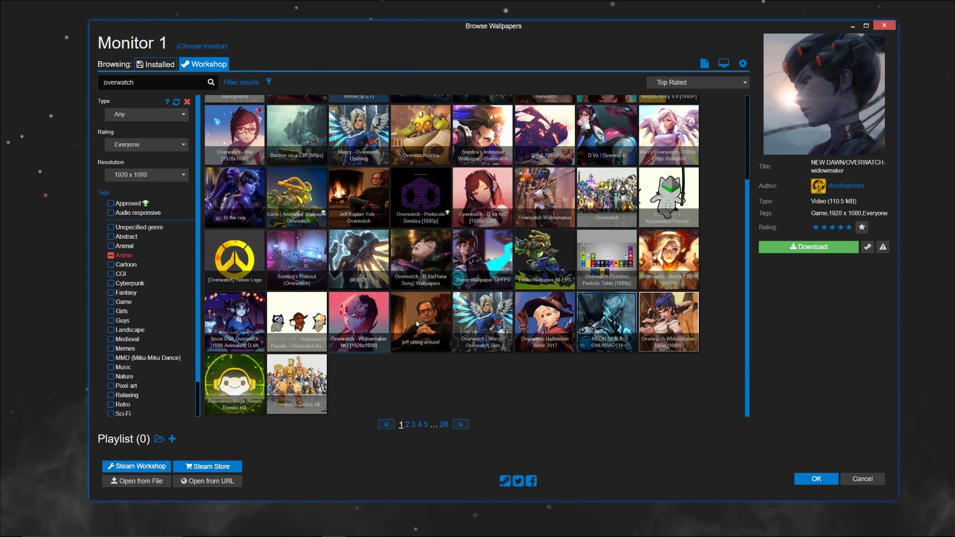
{"action": "left_click", "coordinate": [433, 311]}
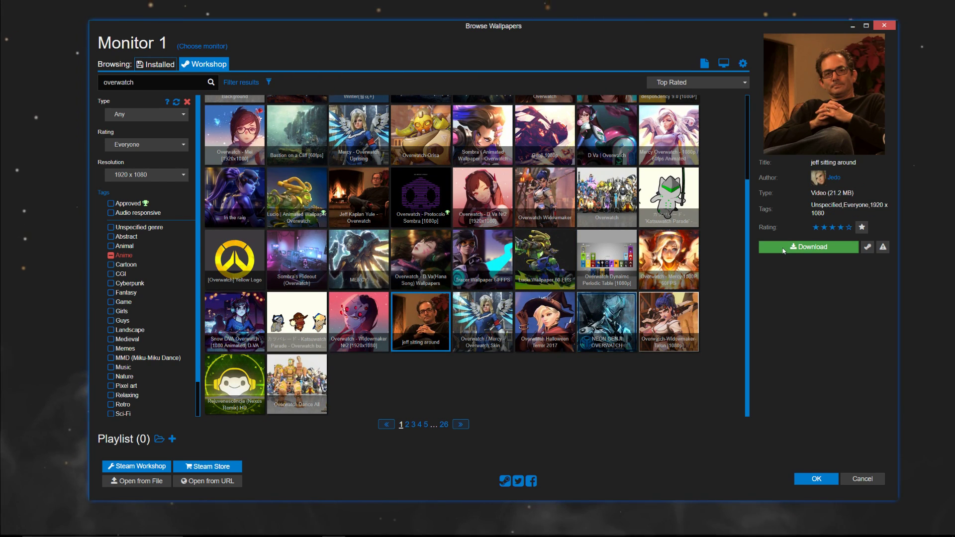
{"action": "left_click", "coordinate": [782, 248]}
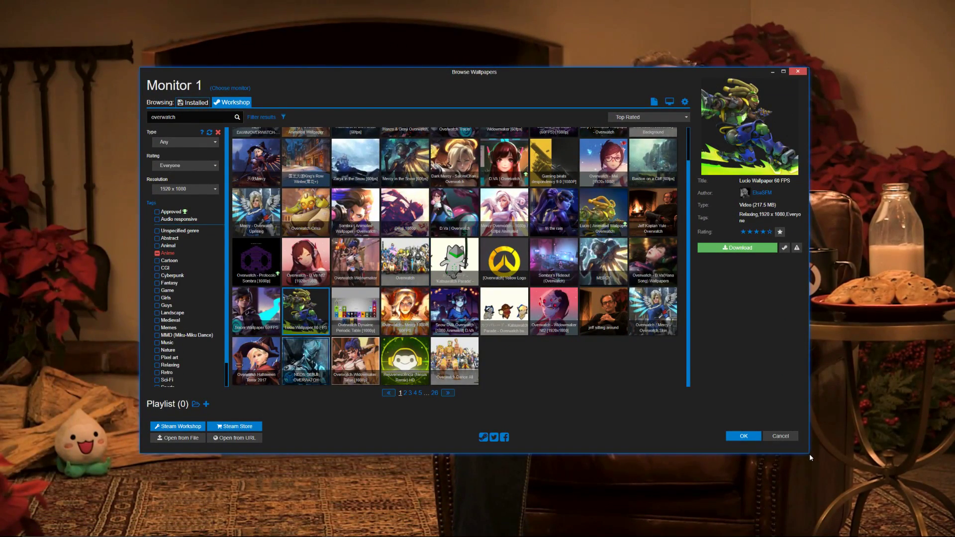
Enlarge the browser, search 'final fantasy', and open the FINAL FANTASY XV 12 Music And Songs details
{"action": "left_click_drag", "start_coordinate": [810, 453], "coordinate": [921, 513]}
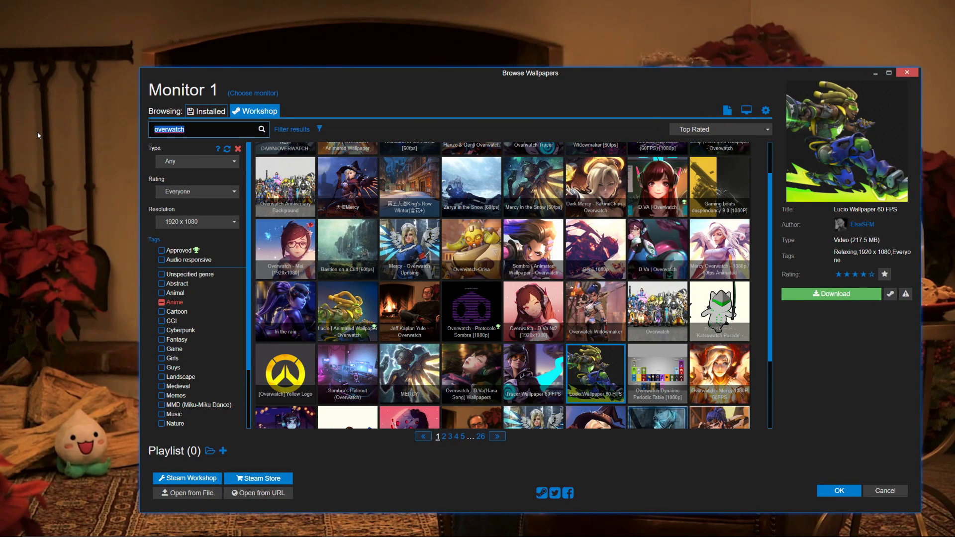
{"action": "type", "text": "final fantasy"}
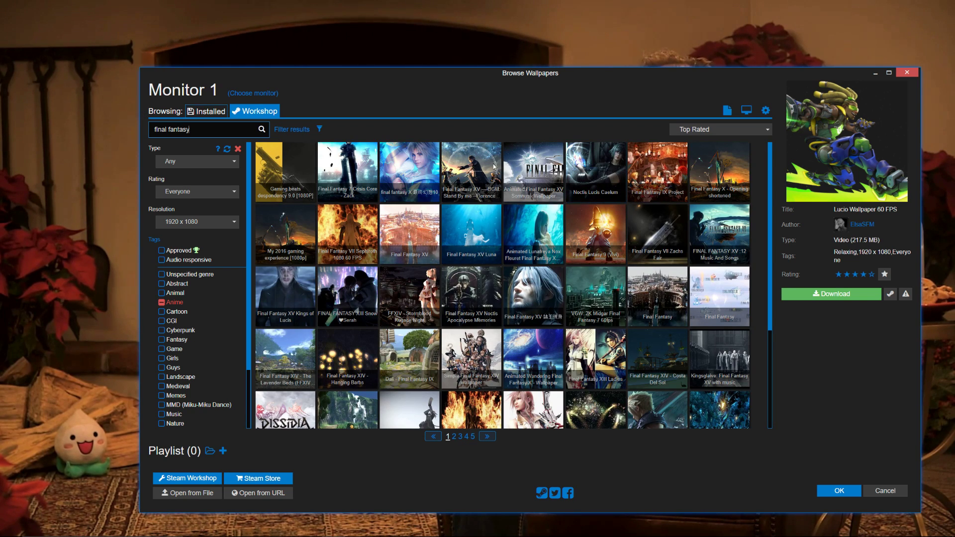
{"action": "left_click", "coordinate": [546, 171]}
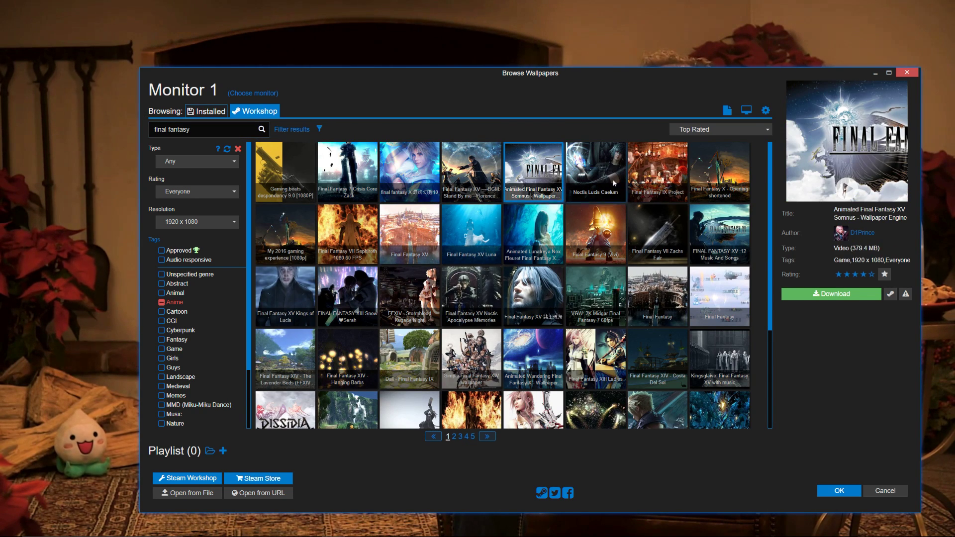
{"action": "left_click", "coordinate": [717, 234]}
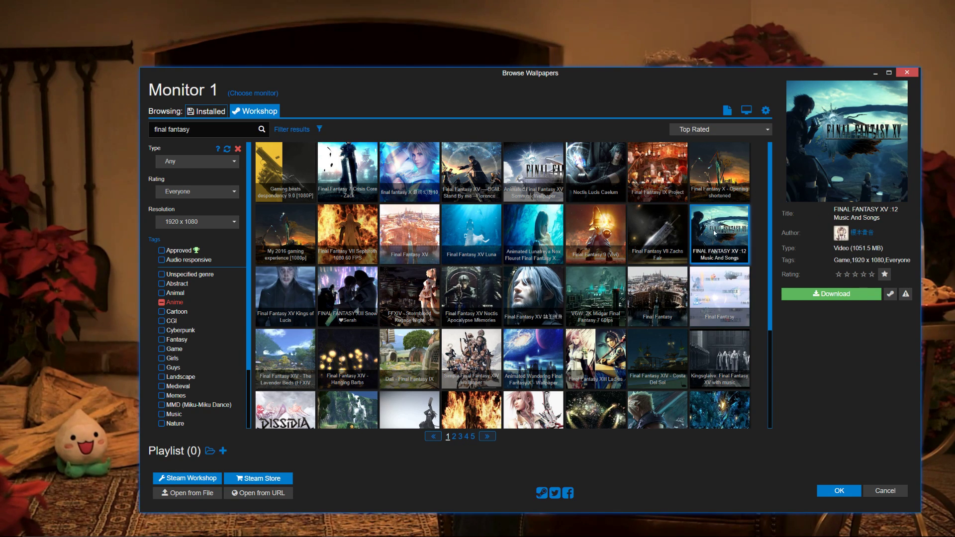
Subscribe to and download the FINAL FANTASY XV 12 Music And Songs wallpaper
{"action": "left_click", "coordinate": [809, 297]}
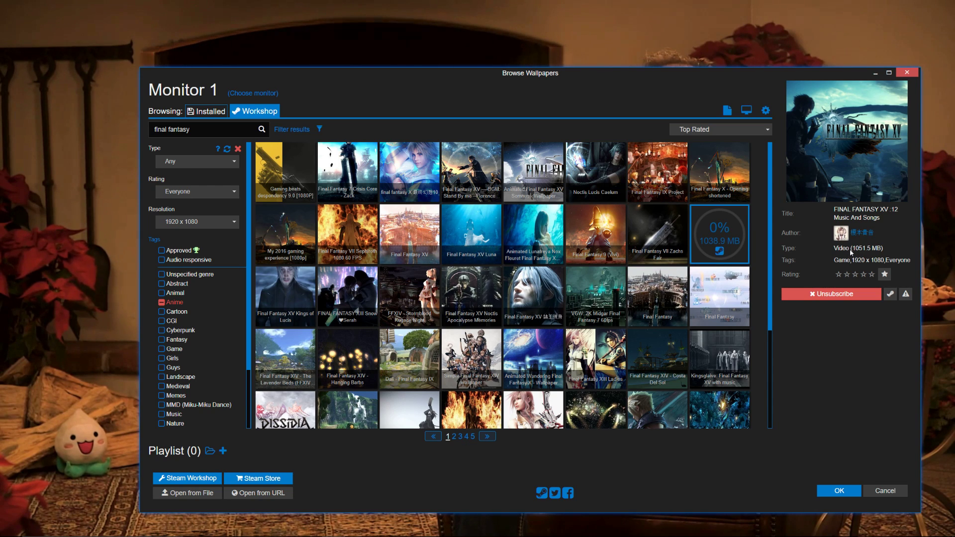
{"action": "scroll", "coordinate": [442, 275], "scroll_direction": "down", "scroll_amount": 3}
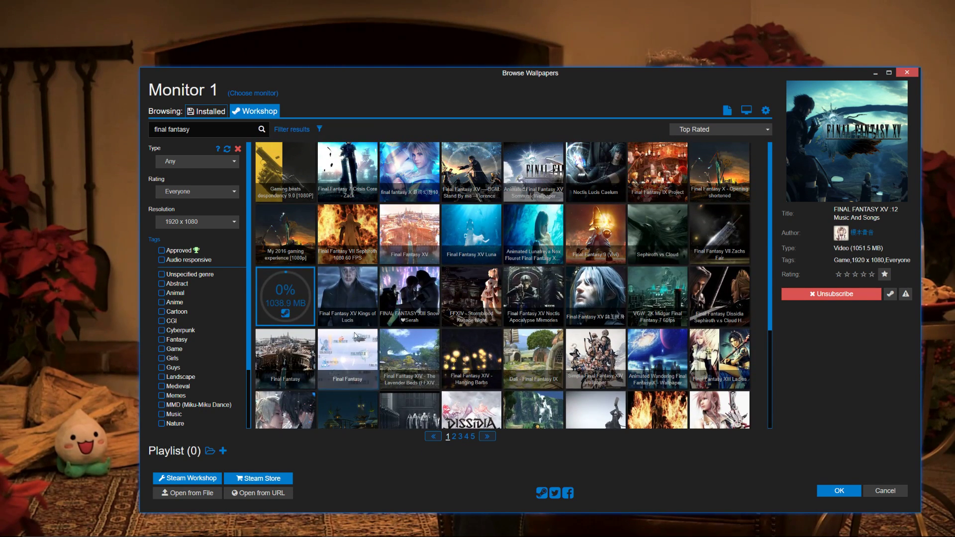
{"action": "scroll", "coordinate": [205, 337], "scroll_direction": "down", "scroll_amount": 1}
{"action": "scroll", "coordinate": [181, 370], "scroll_direction": "down", "scroll_amount": 4}
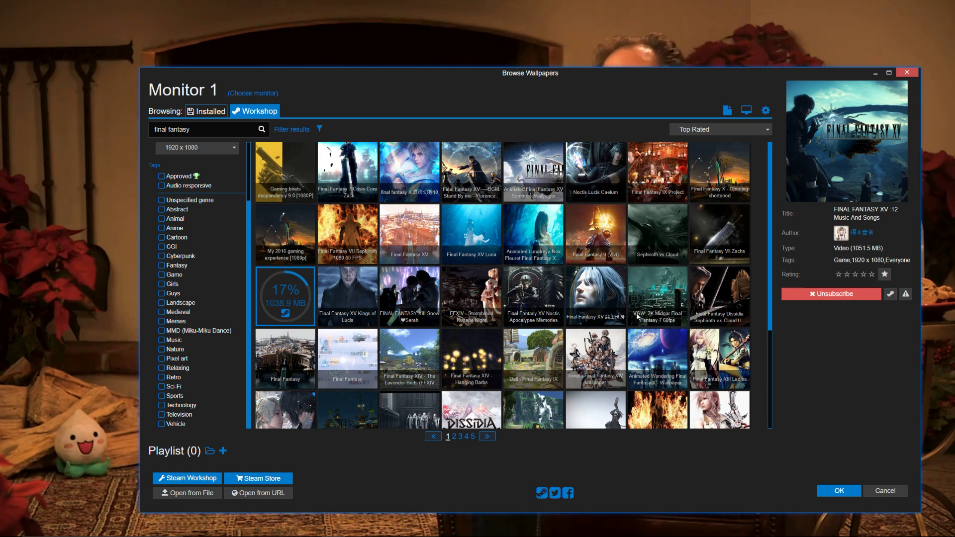
{"action": "scroll", "coordinate": [647, 205], "scroll_direction": "down", "scroll_amount": 3}
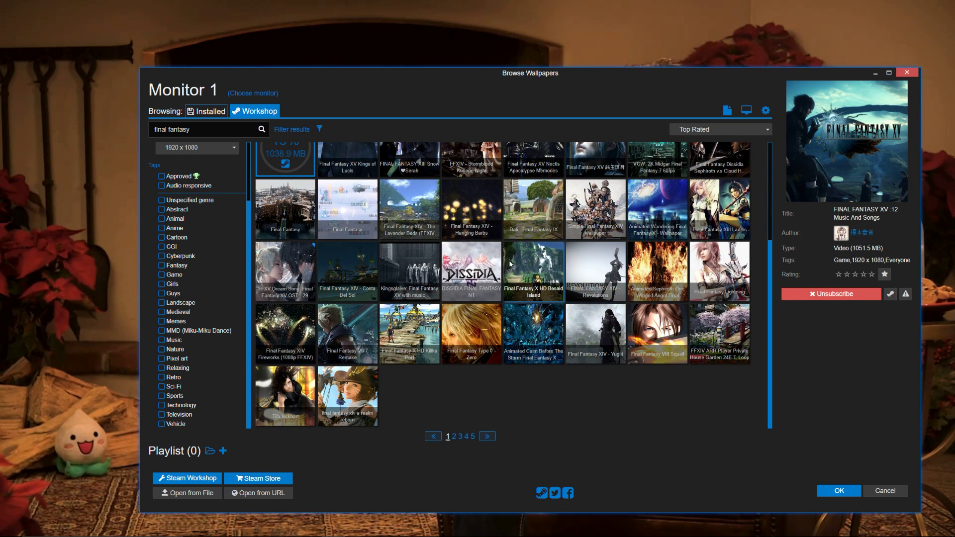
Preview the Final Fantasy X HD Besaid Island and Final Fantasy VII 7 Remake wallpapers
{"action": "left_click", "coordinate": [510, 264]}
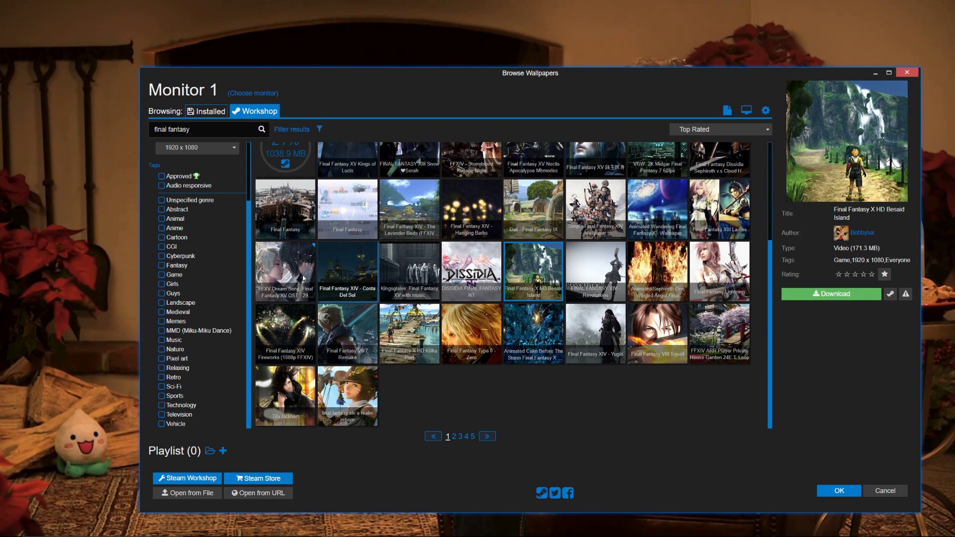
{"action": "scroll", "coordinate": [304, 279], "scroll_direction": "up", "scroll_amount": 1}
{"action": "left_click", "coordinate": [343, 383]}
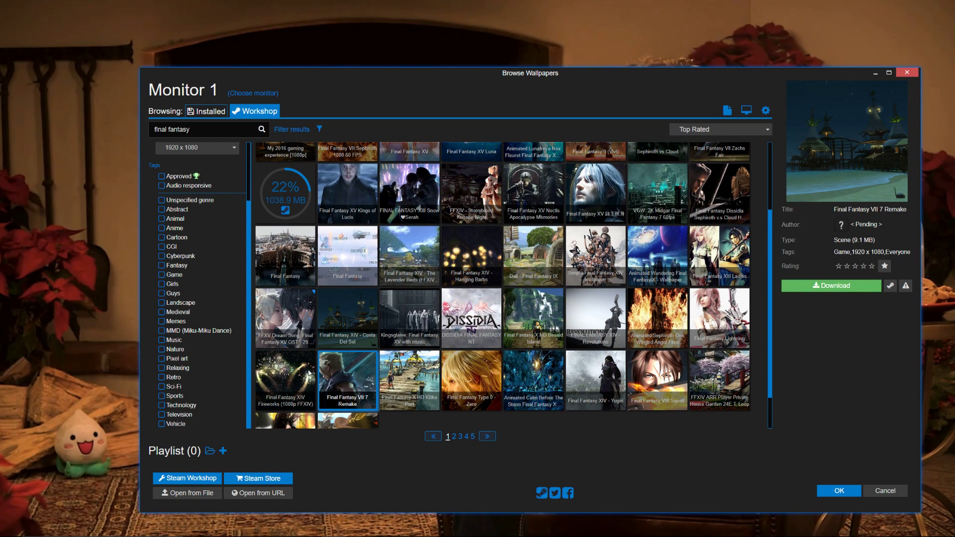
{"action": "scroll", "coordinate": [279, 309], "scroll_direction": "up", "scroll_amount": 2}
{"action": "scroll", "coordinate": [226, 201], "scroll_direction": "up", "scroll_amount": 2}
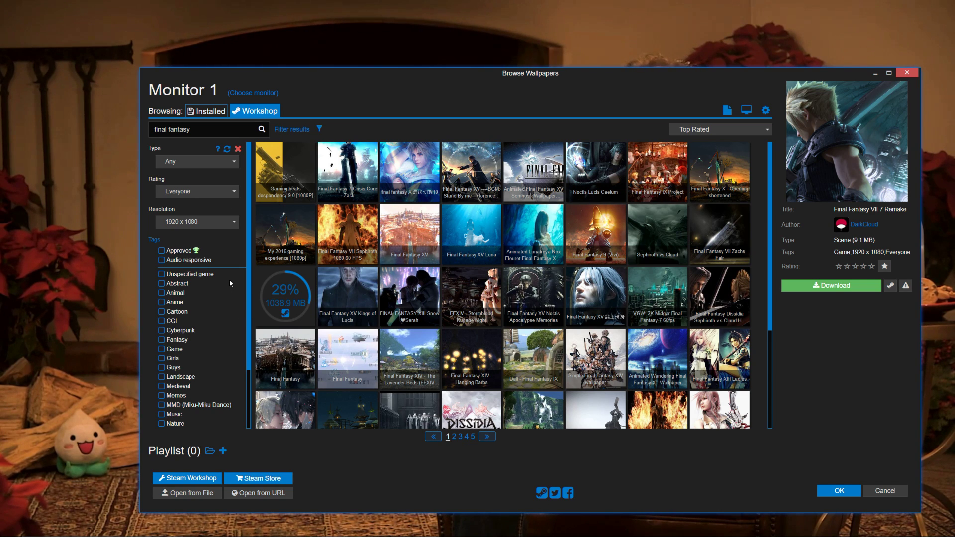
Show only Approved wallpapers, clear the 'final fantasy' search, and view Hex Grid Lines
{"action": "left_click", "coordinate": [161, 251]}
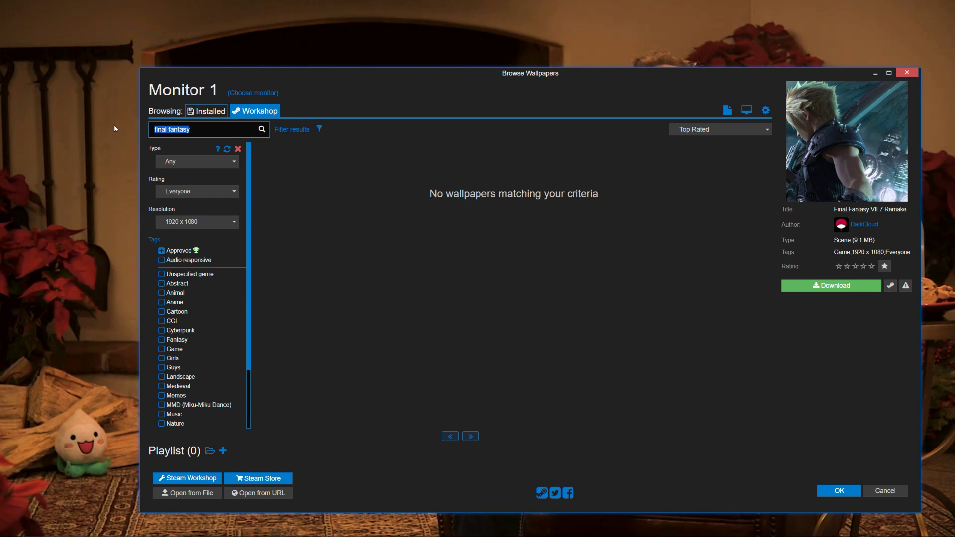
{"action": "key", "text": "BackSpace"}
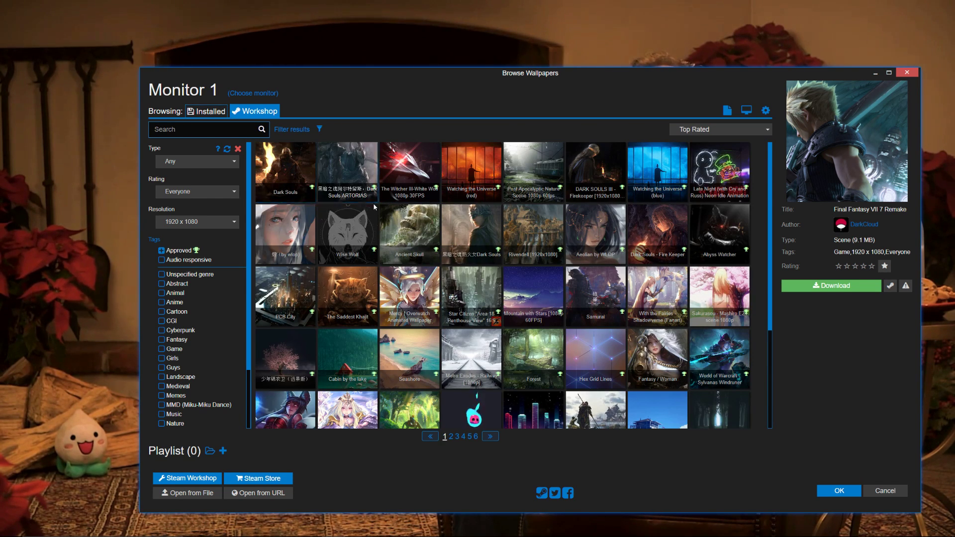
{"action": "left_click", "coordinate": [592, 356]}
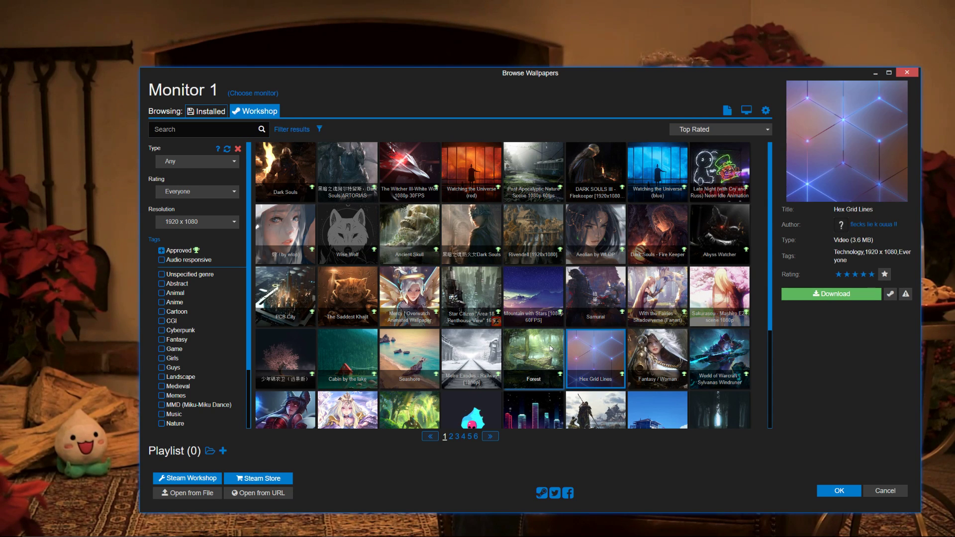
{"action": "scroll", "coordinate": [552, 348], "scroll_direction": "down", "scroll_amount": 3}
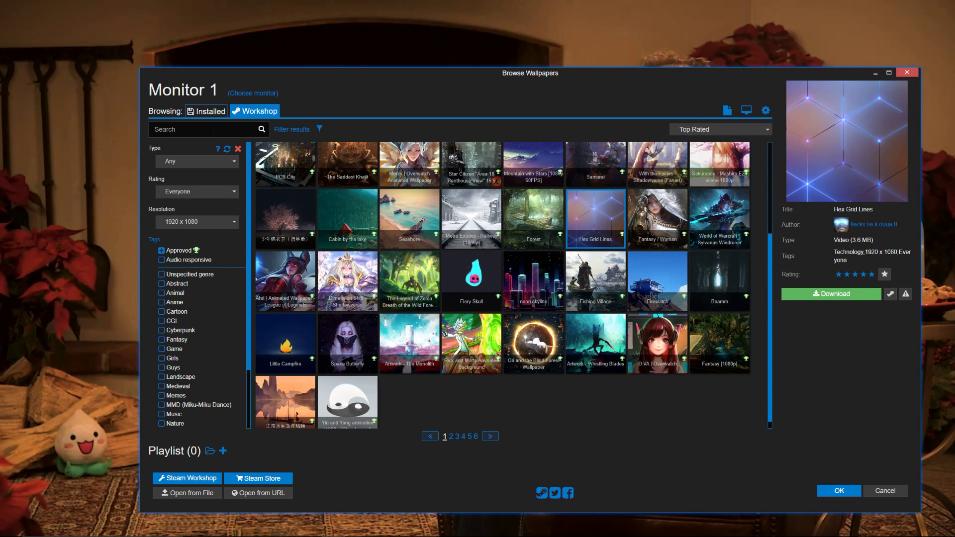
Switch to the Installed wallpapers for Monitor 1 and scroll through them
{"action": "left_click", "coordinate": [200, 112]}
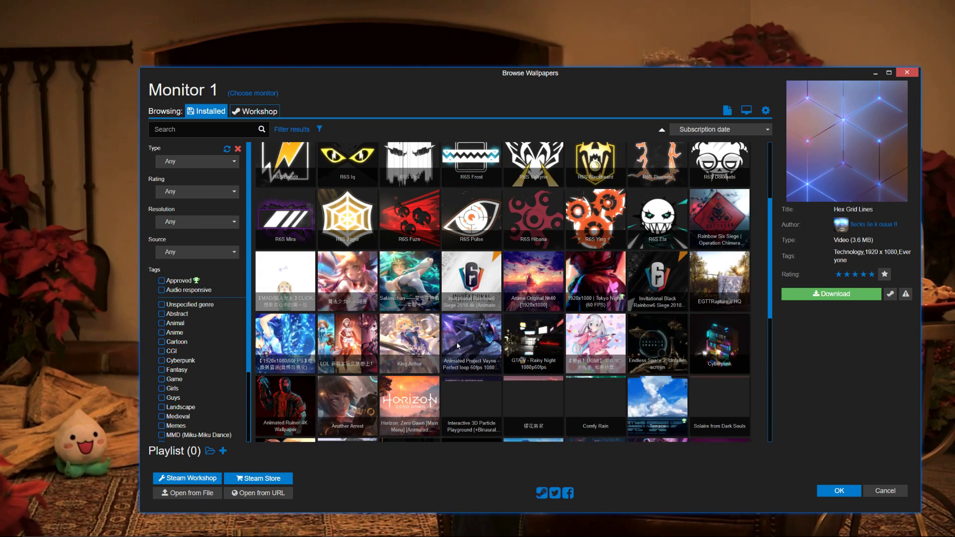
{"action": "scroll", "coordinate": [443, 340], "scroll_direction": "down", "scroll_amount": 1}
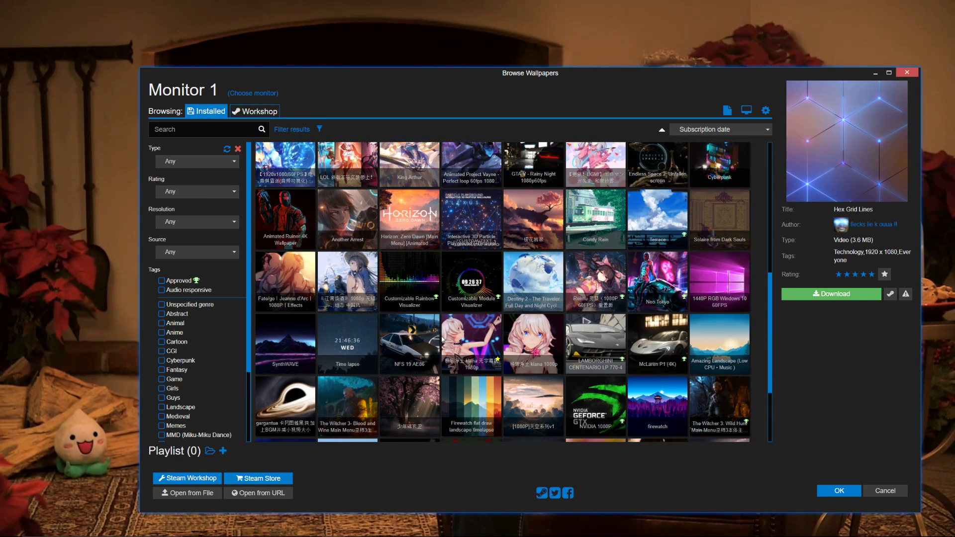
{"action": "scroll", "coordinate": [442, 340], "scroll_direction": "down", "scroll_amount": 3}
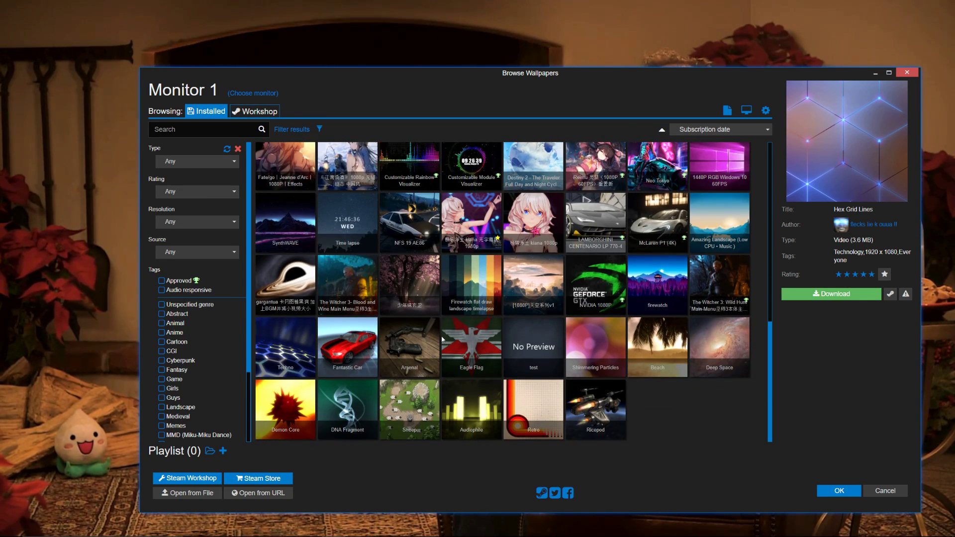
{"action": "scroll", "coordinate": [442, 337], "scroll_direction": "up", "scroll_amount": 5}
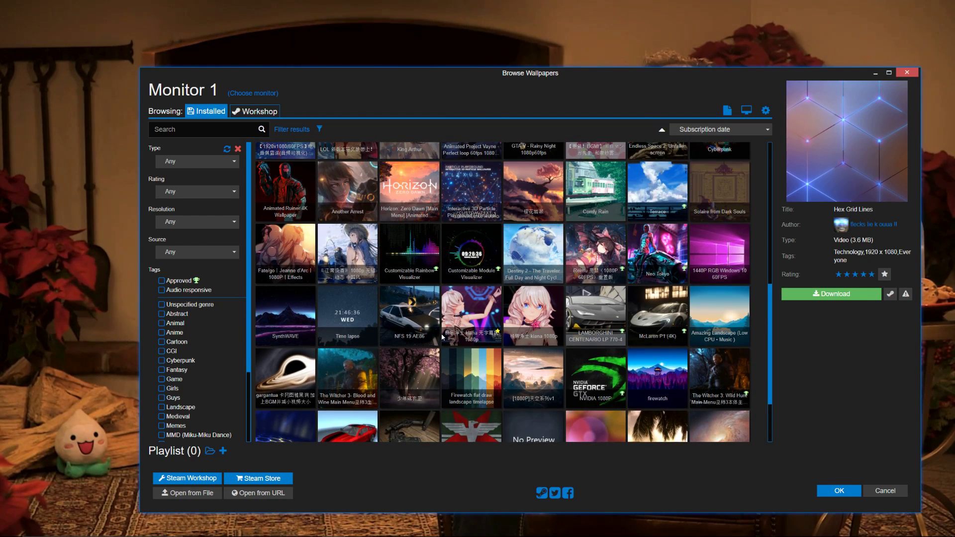
Apply the Interactive 3D Particle Playground wallpaper and allow its external application to run
{"action": "left_click", "coordinate": [473, 277]}
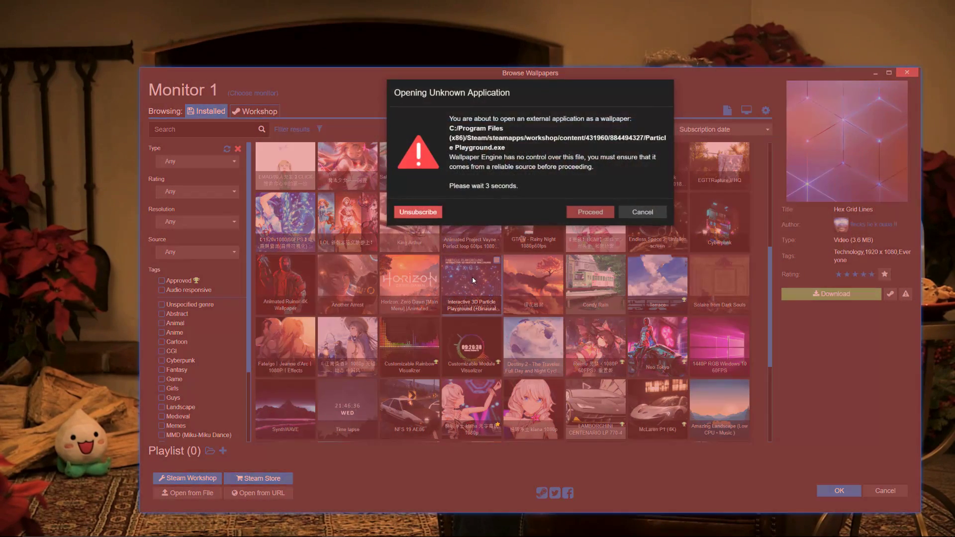
{"action": "left_click", "coordinate": [598, 216]}
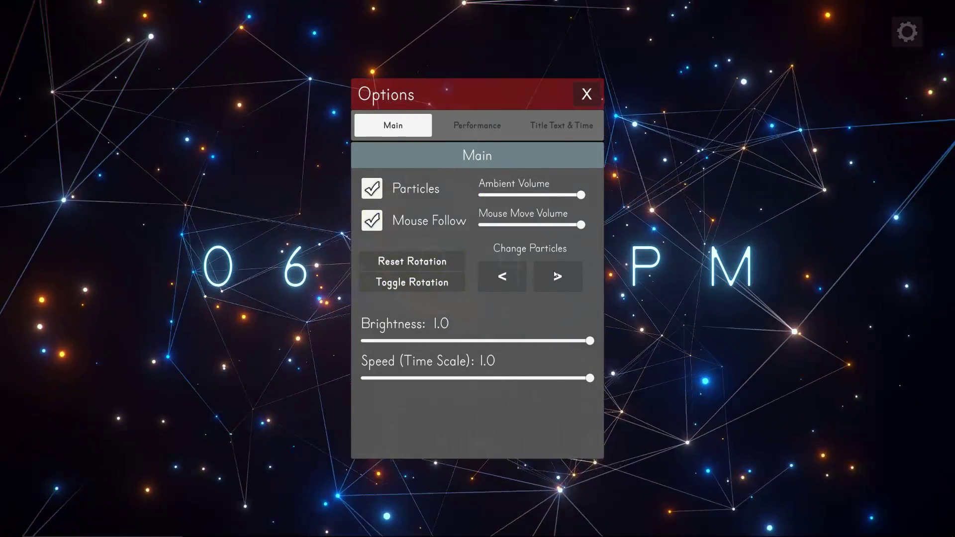
In Performance settings, turn off Post-Processing and lower Target FPS from 60 to 30
{"action": "left_click", "coordinate": [477, 125]}
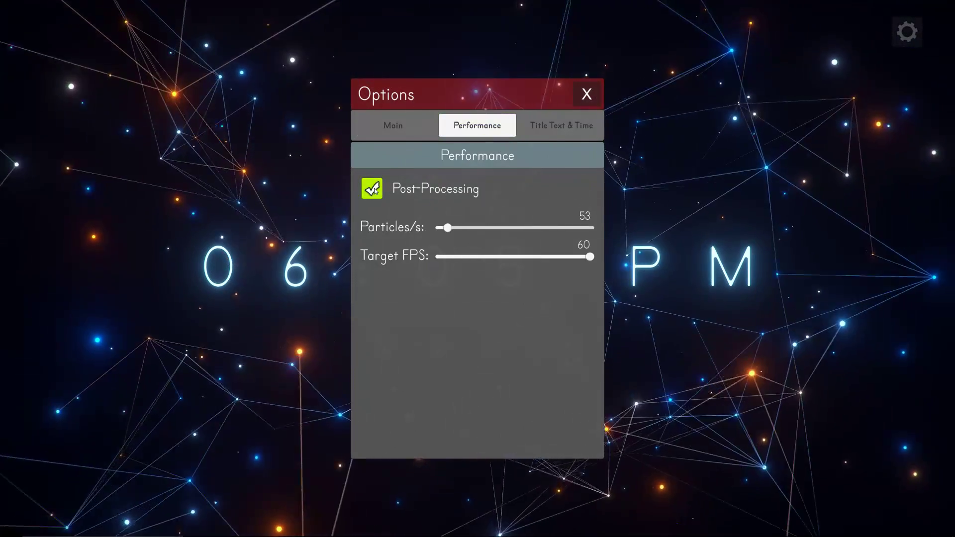
{"action": "left_click", "coordinate": [372, 188]}
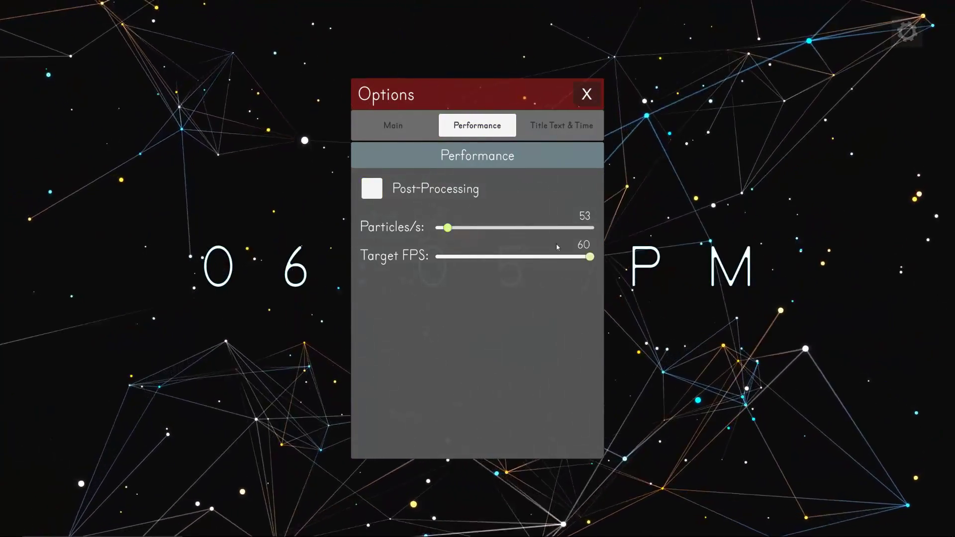
{"action": "left_click_drag", "start_coordinate": [588, 256], "coordinate": [491, 257]}
{"action": "left_click", "coordinate": [328, 293]}
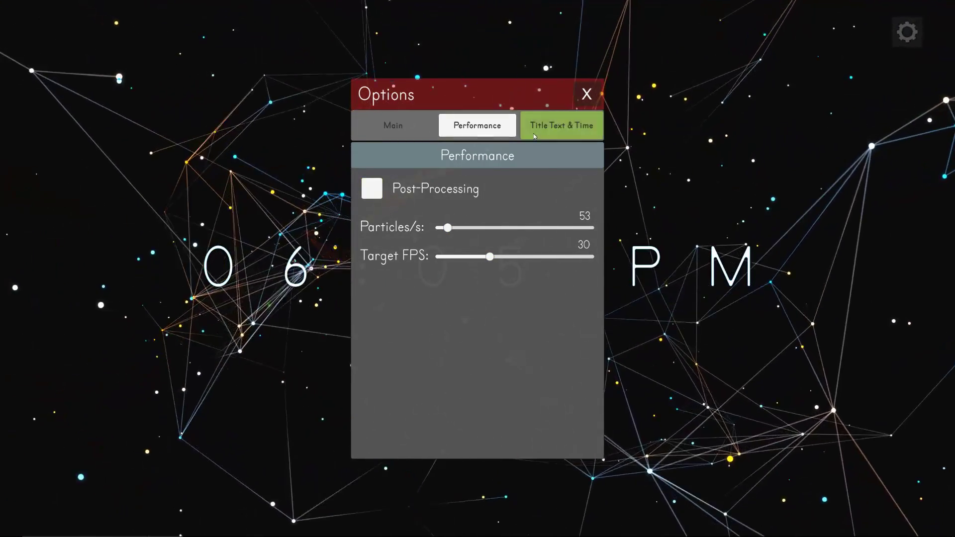
Try the clock in 24-hour format under Title Text & Time, then restore 12-hour format
{"action": "left_click", "coordinate": [547, 127]}
{"action": "left_click", "coordinate": [373, 253]}
{"action": "left_click", "coordinate": [381, 254]}
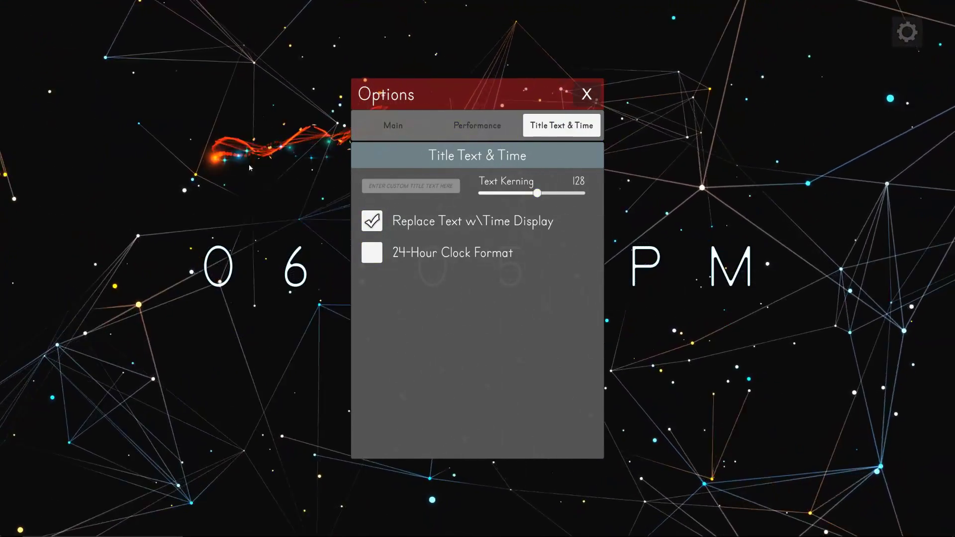
Raise particles per second from 53 to 166 and return to the Main tab
{"action": "left_click", "coordinate": [477, 126]}
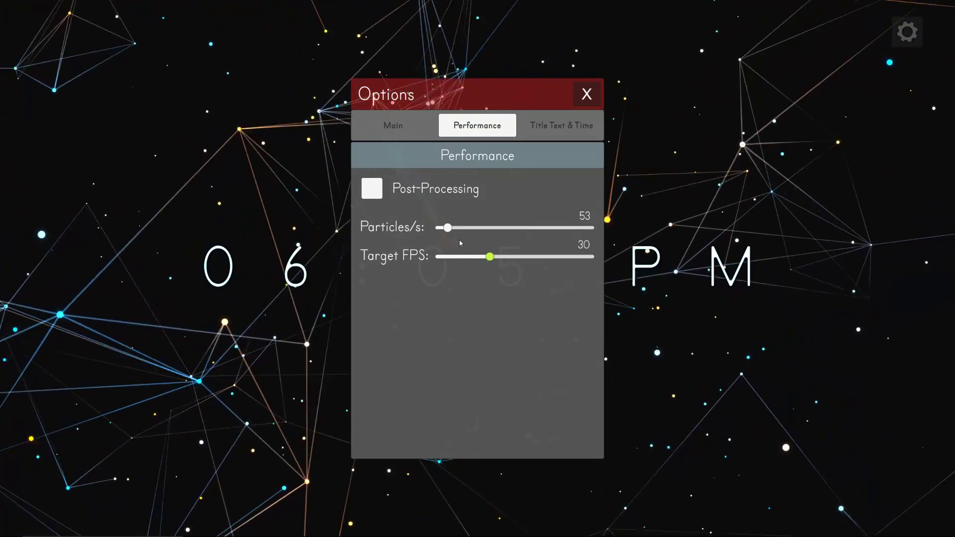
{"action": "left_click_drag", "start_coordinate": [448, 227], "coordinate": [592, 227]}
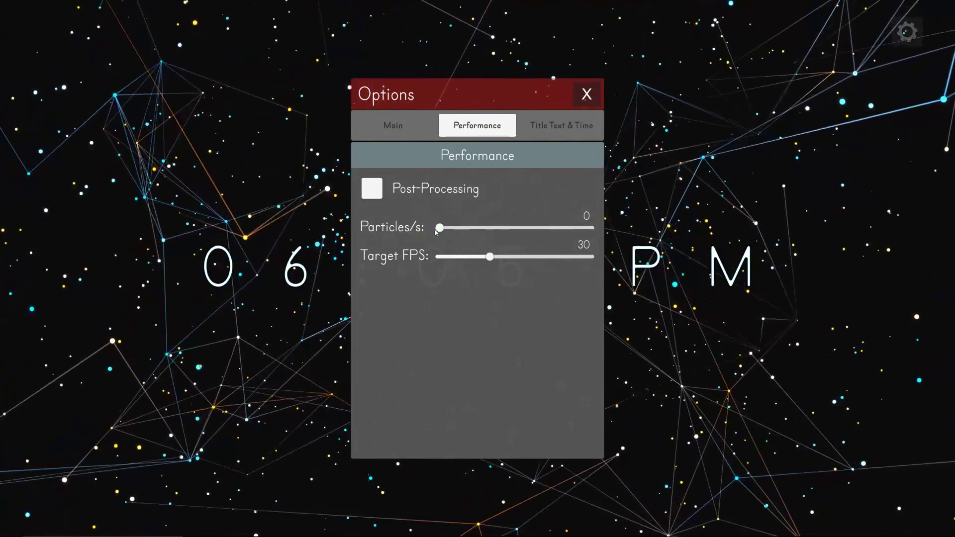
{"action": "left_click", "coordinate": [389, 125]}
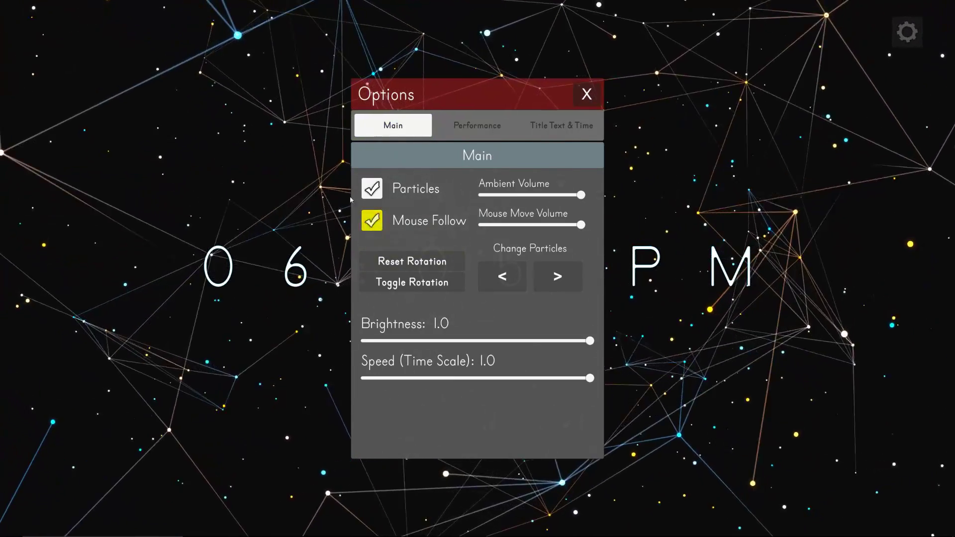